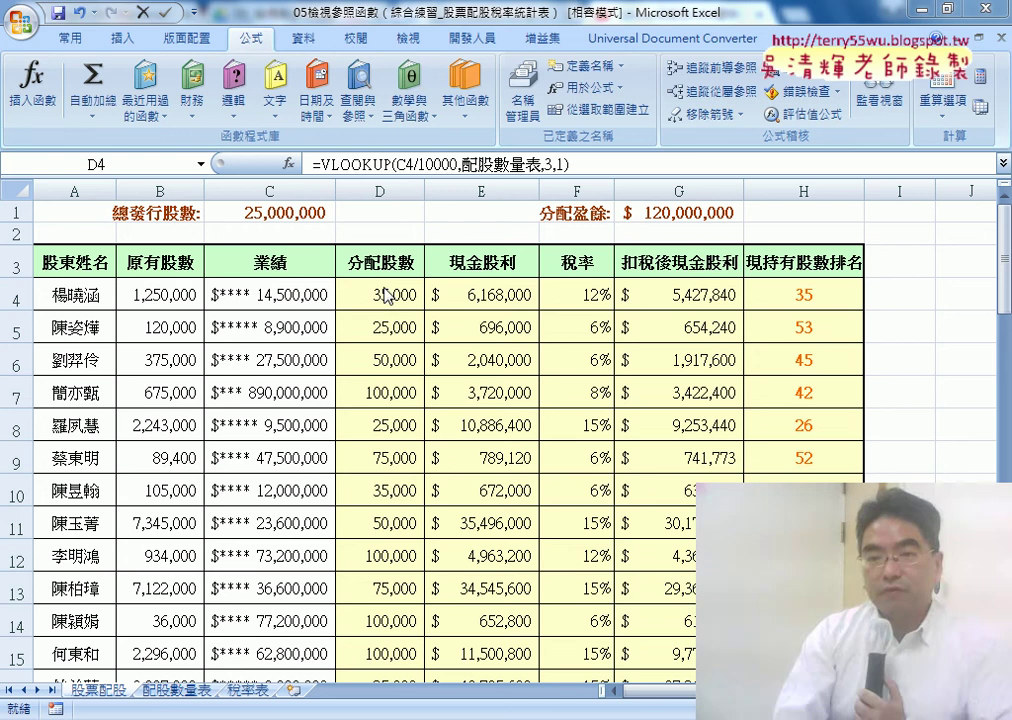
Step: Replace C4 with the defined name 業績 in D4's formula, giving =VLOOKUP(業績/10000,配股數量表,3,1)
left_click(338, 163)
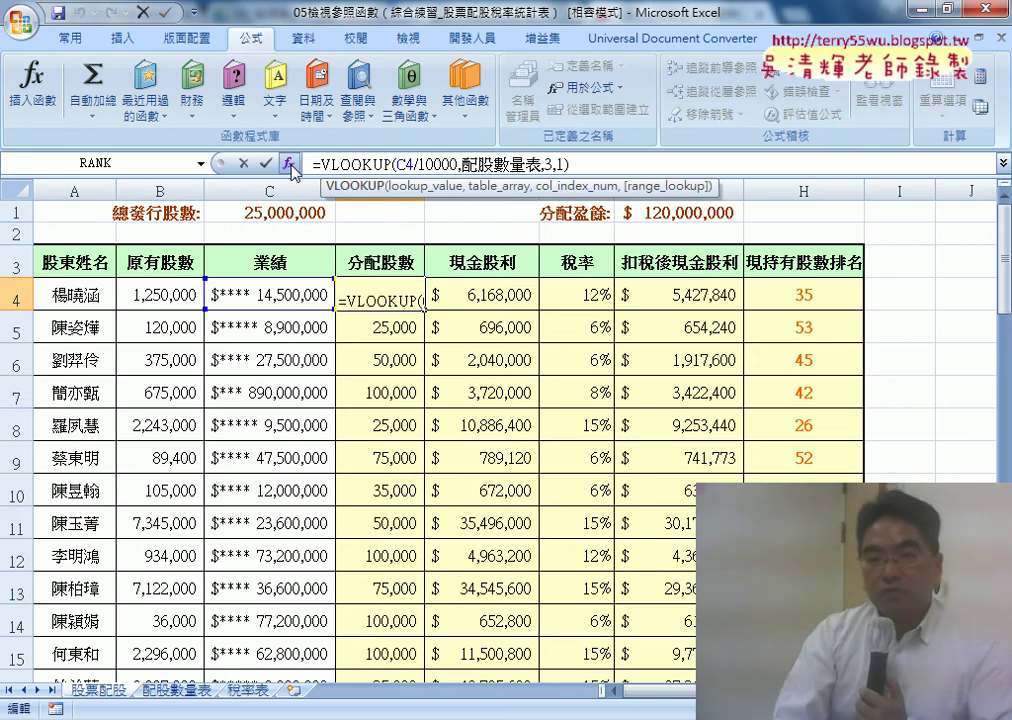
left_click(290, 164)
left_click_drag(470, 386, 726, 283)
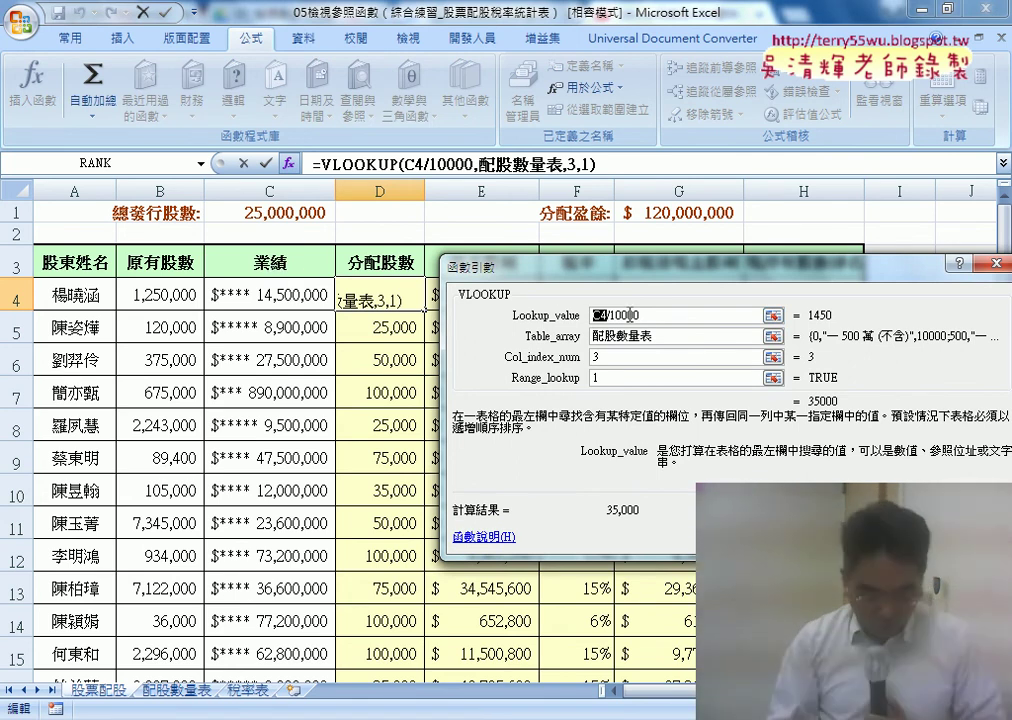
key("BackSpace")
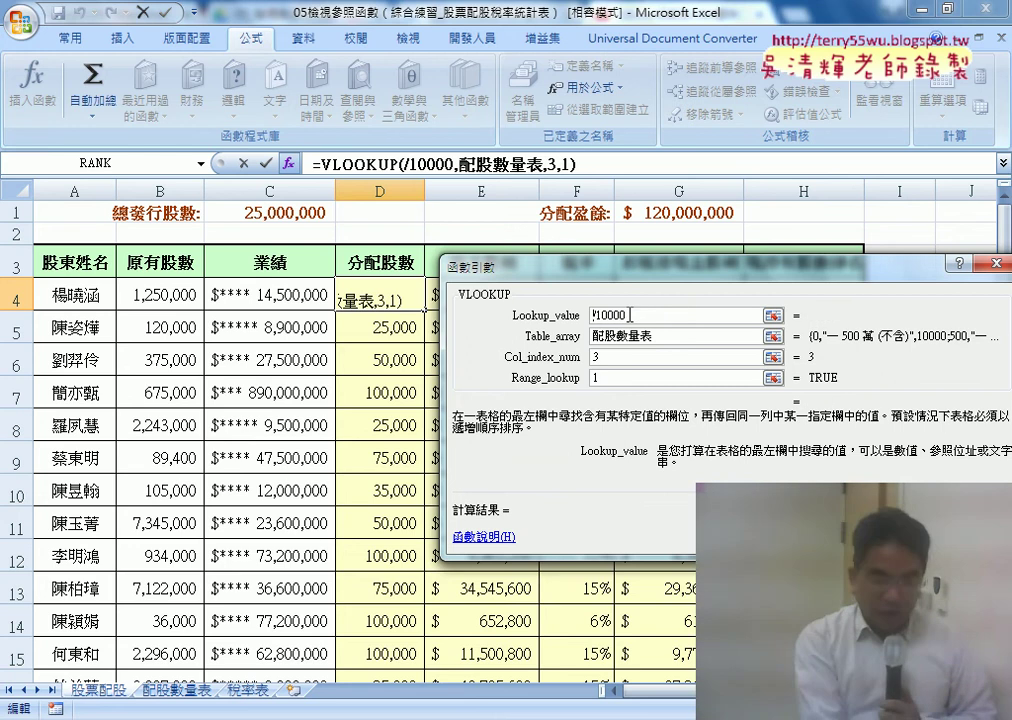
key("F3")
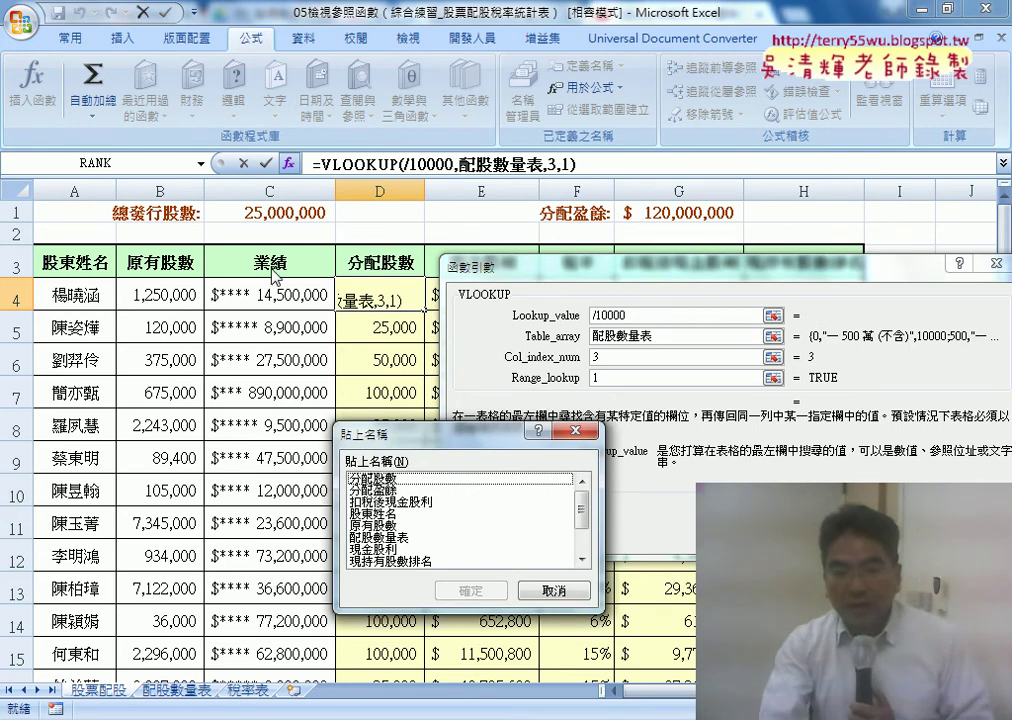
left_click_drag(583, 521, 585, 543)
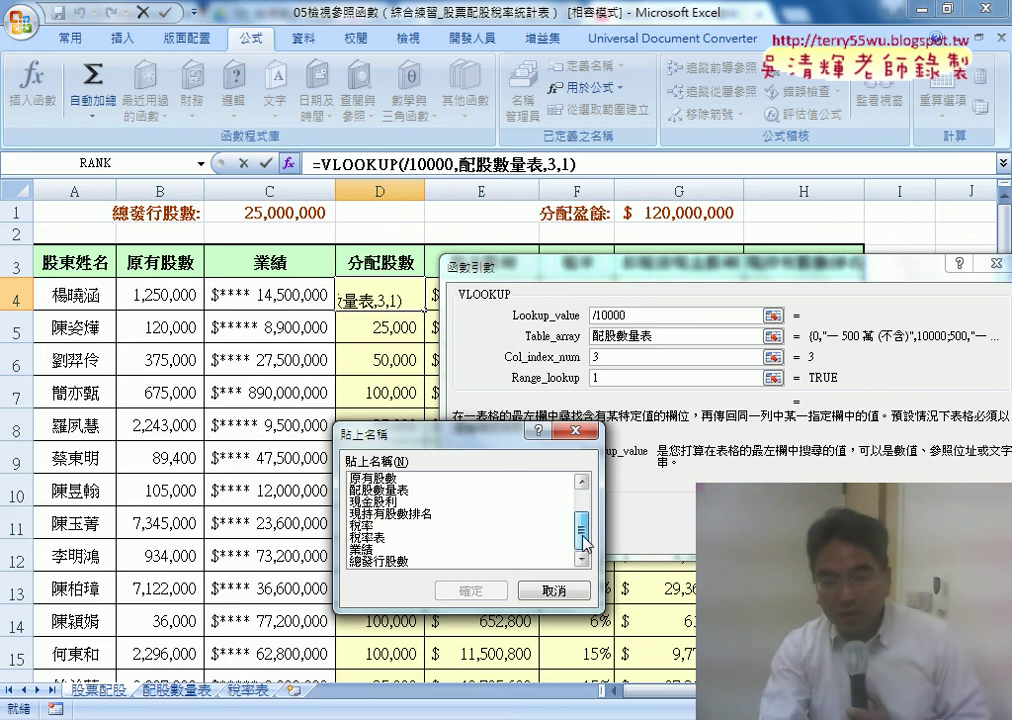
left_click(364, 549)
left_click(470, 591)
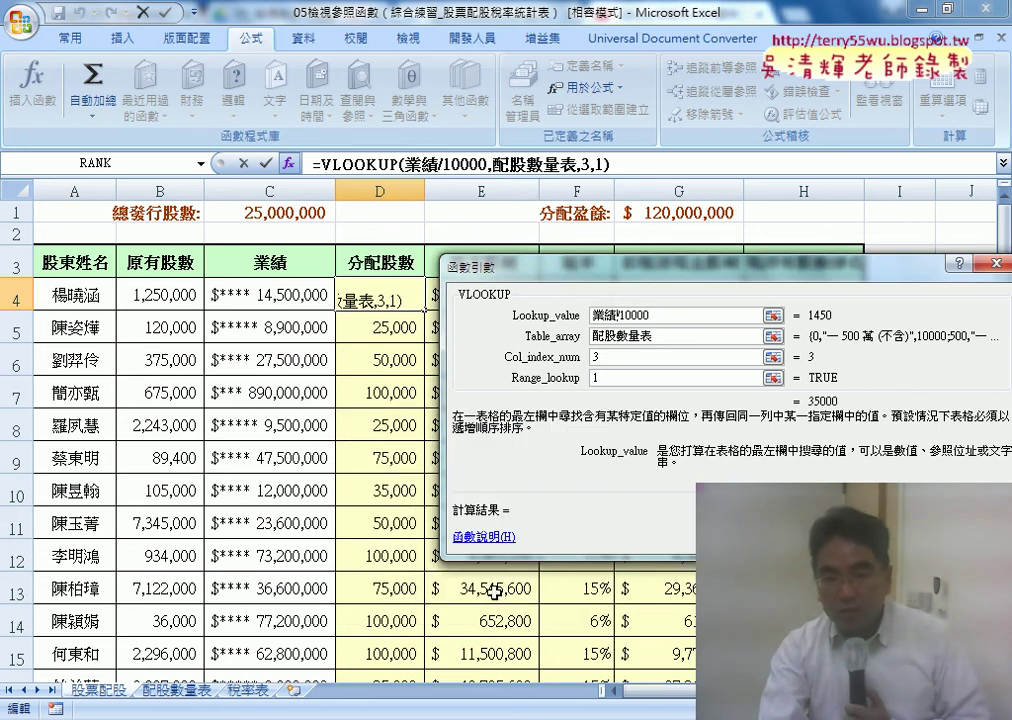
key("Return")
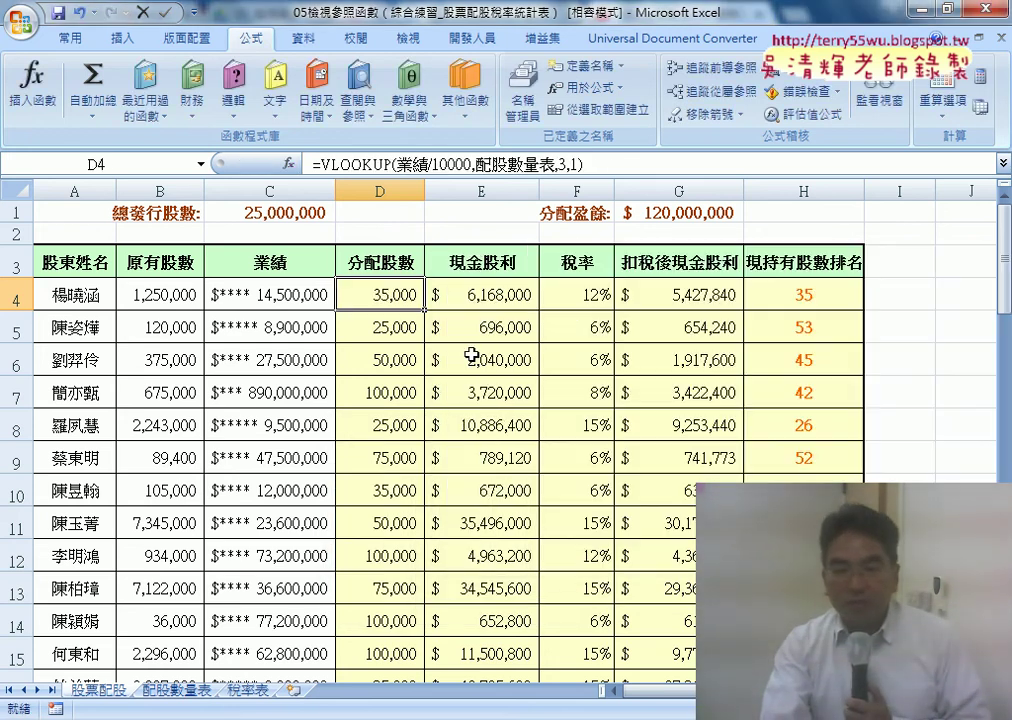
Step: Fill D4's formula down the 分配股數 column, then reopen D4's formula for editing
double_click(426, 312)
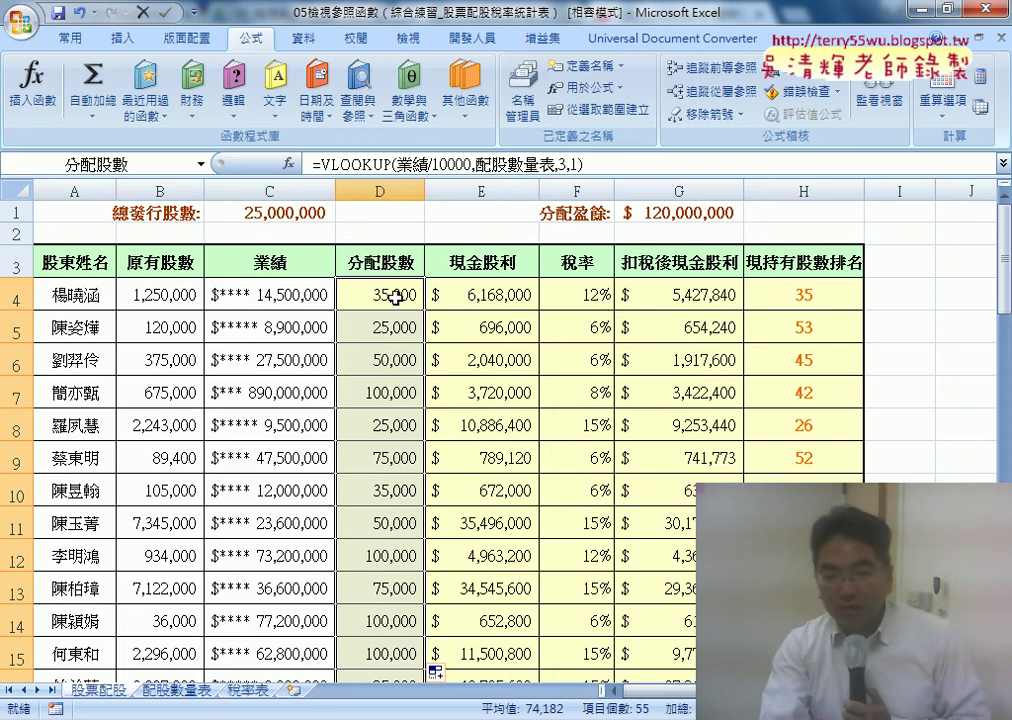
left_click(394, 297)
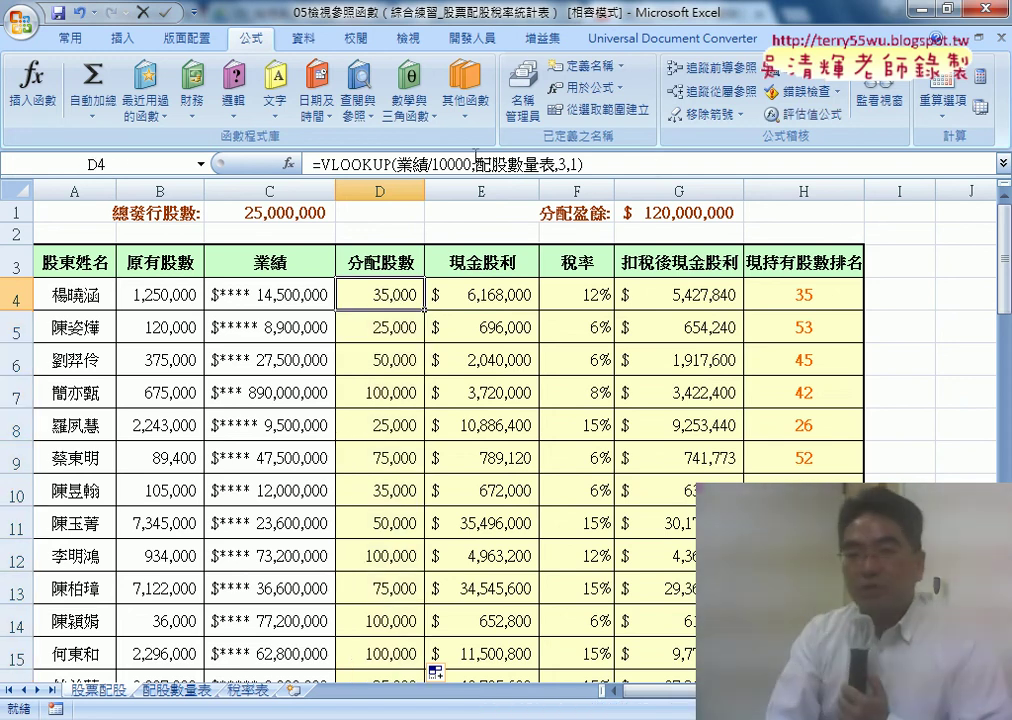
double_click(428, 165)
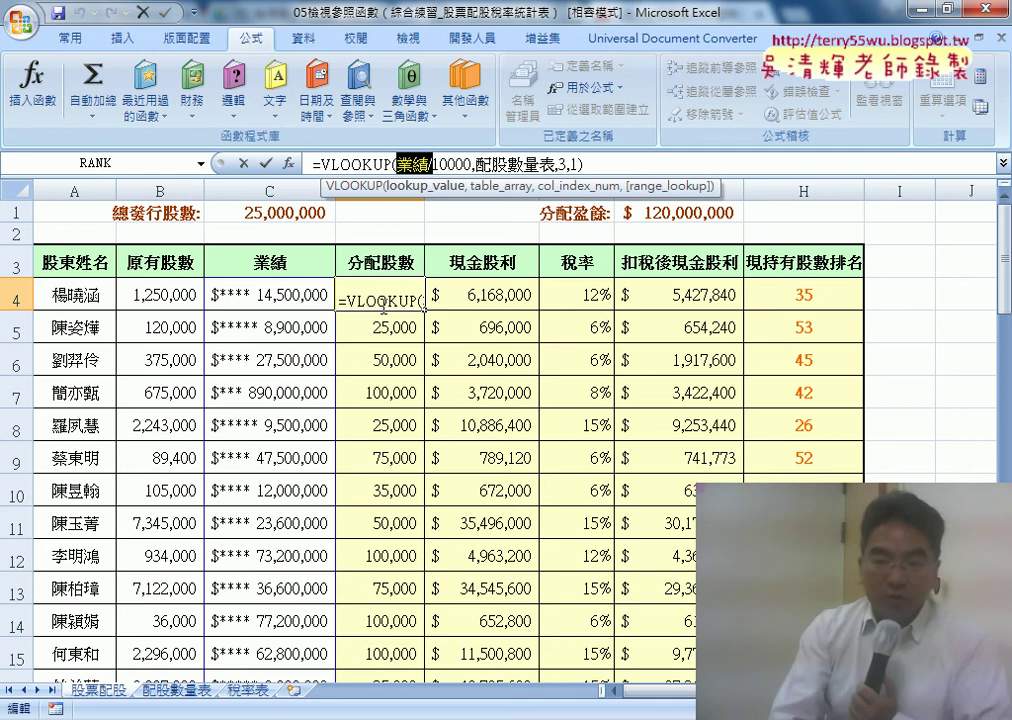
Step: Annotate D4's formula, row 4 and cell C4 with pen markings, then clear them
left_click(396, 293)
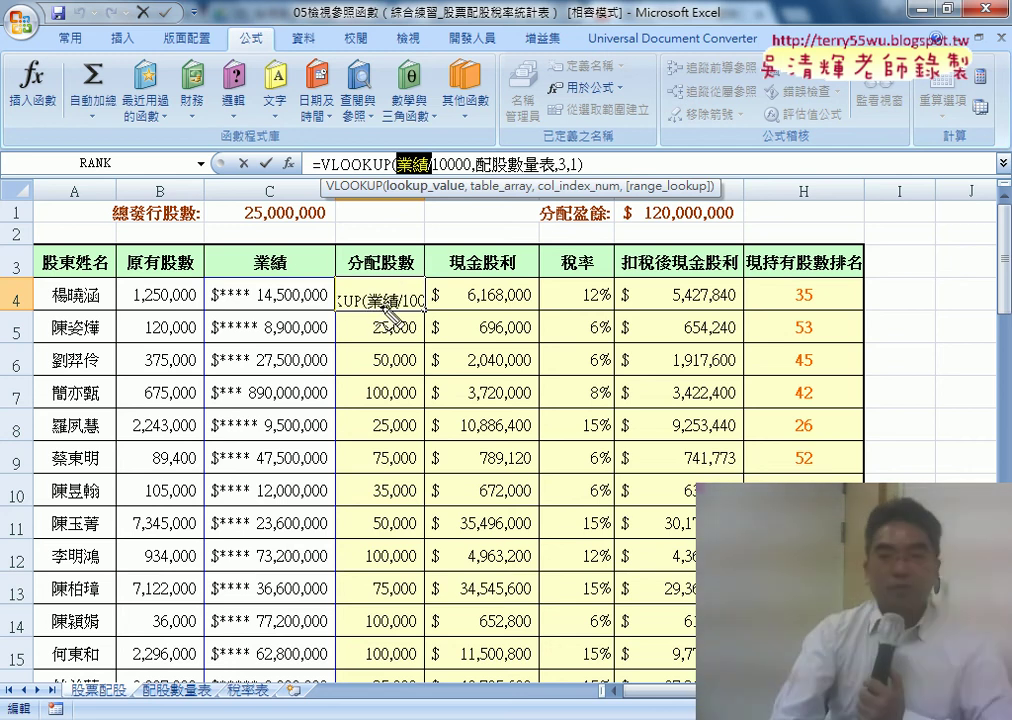
left_click_drag(395, 316, 420, 292)
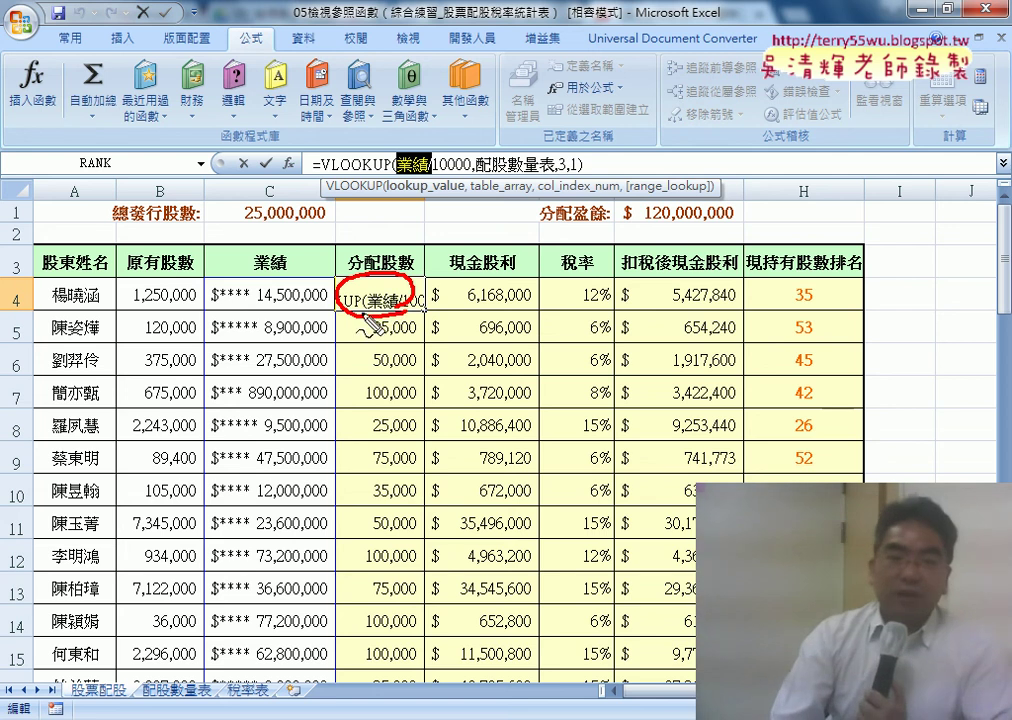
left_click_drag(20, 313, 12, 298)
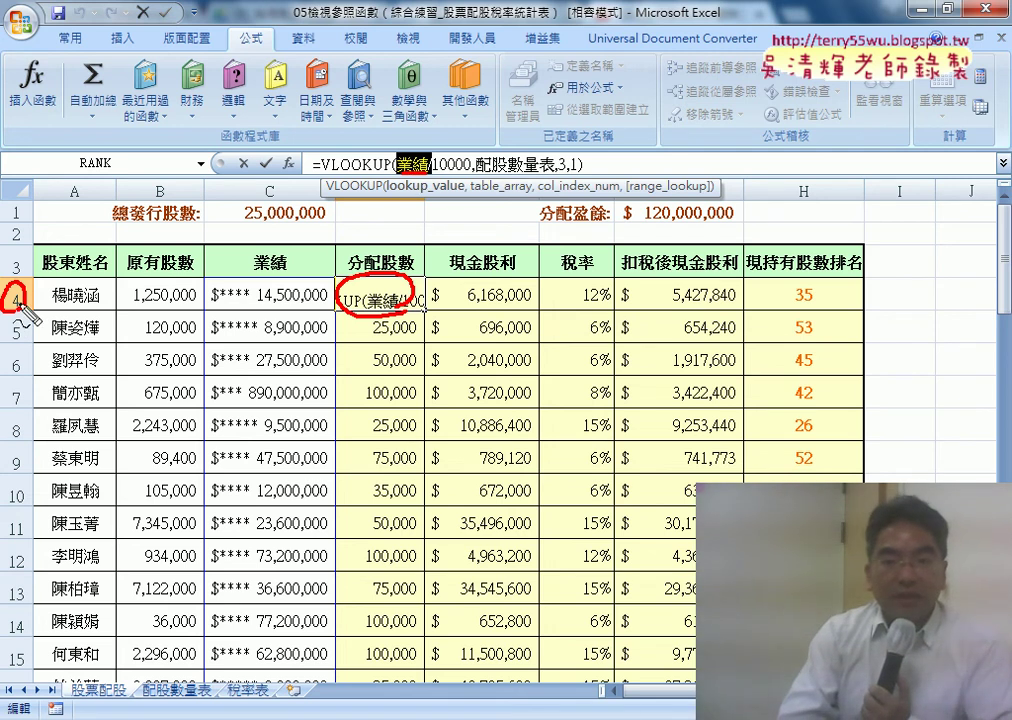
left_click_drag(215, 285, 300, 282)
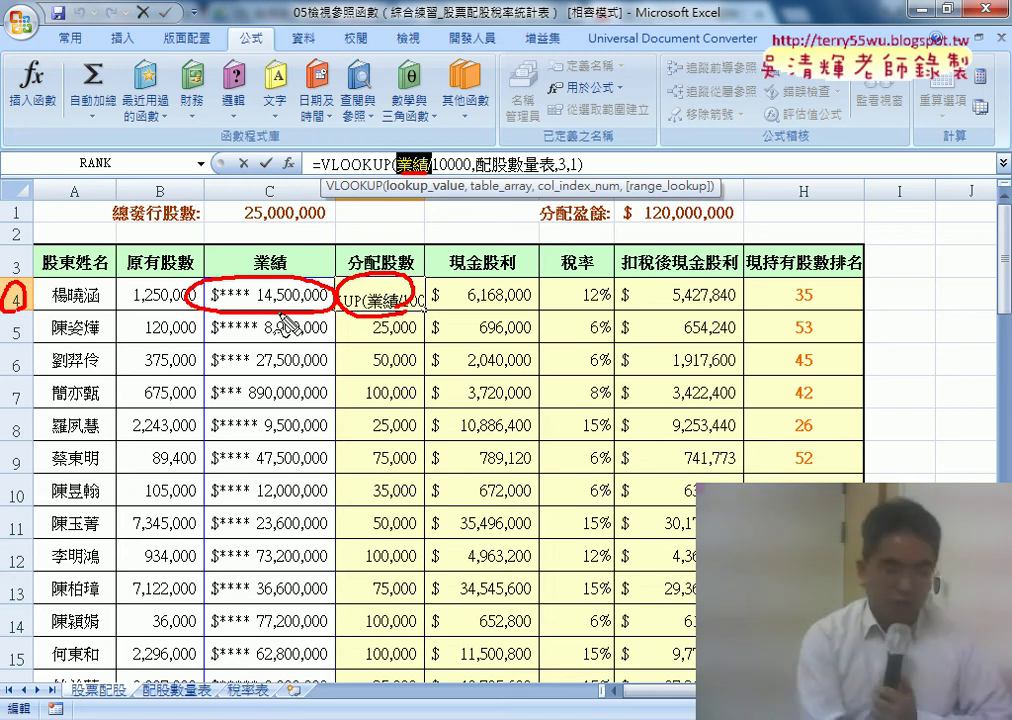
key("Escape")
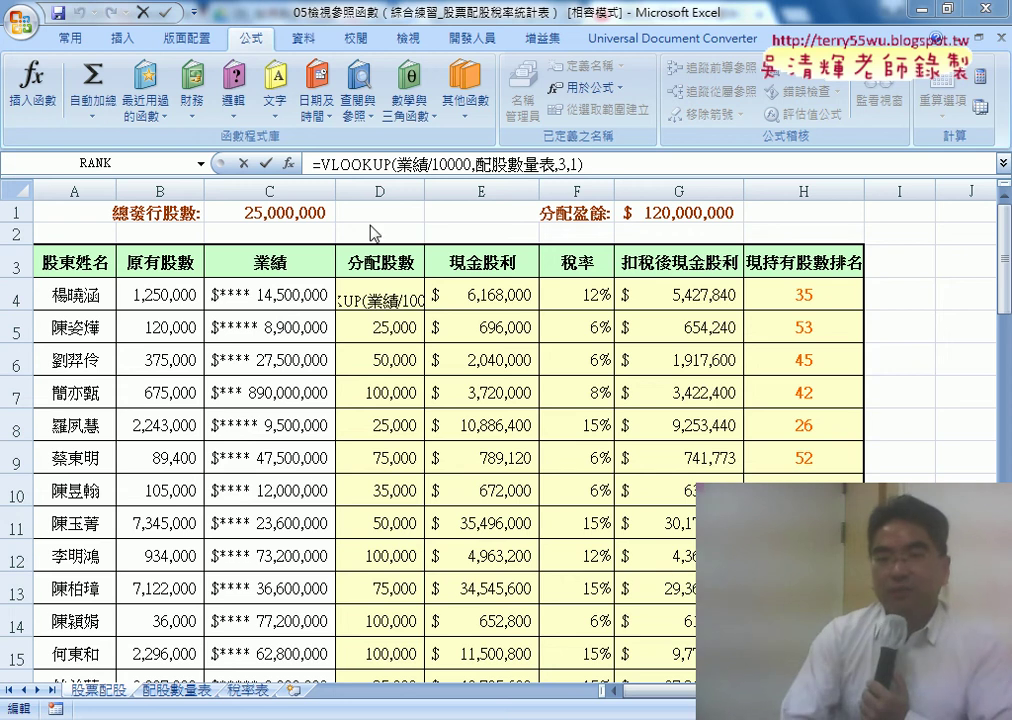
Step: Swap 業績 back to C4 in D4, restoring =VLOOKUP(C4/10000,配股數量表,3,1)
double_click(404, 163)
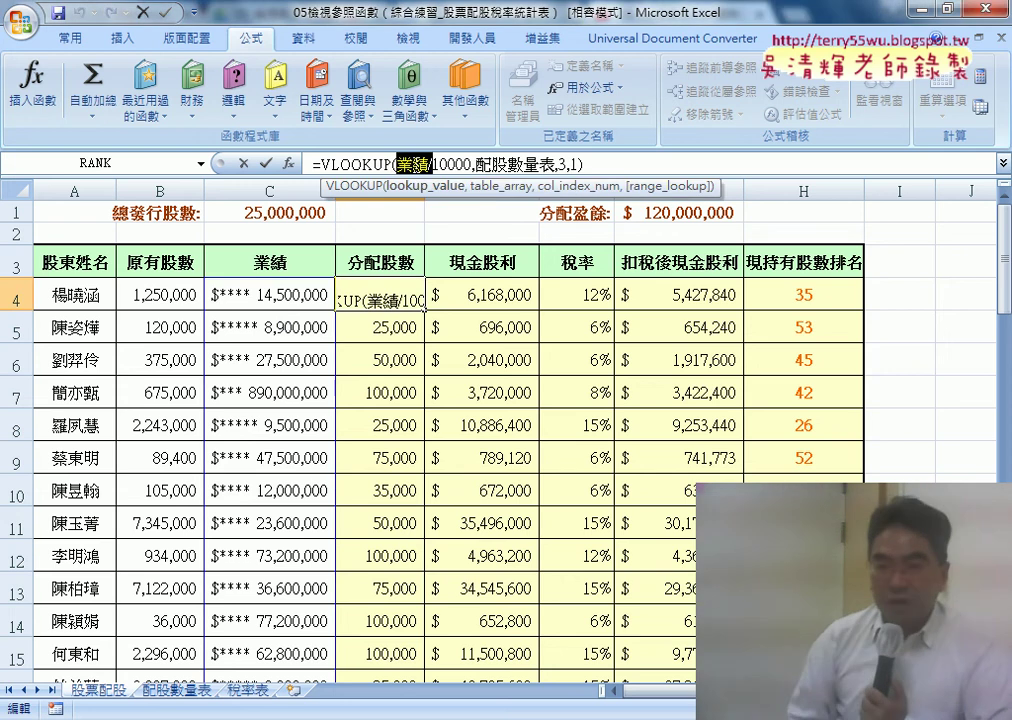
key("Delete")
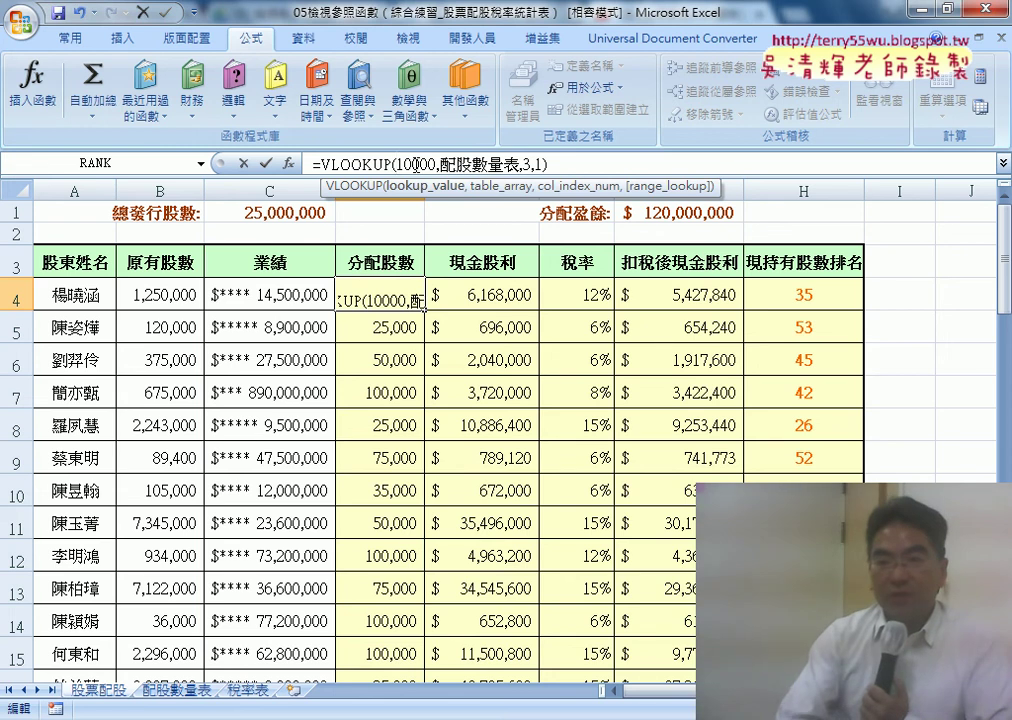
left_click(278, 294)
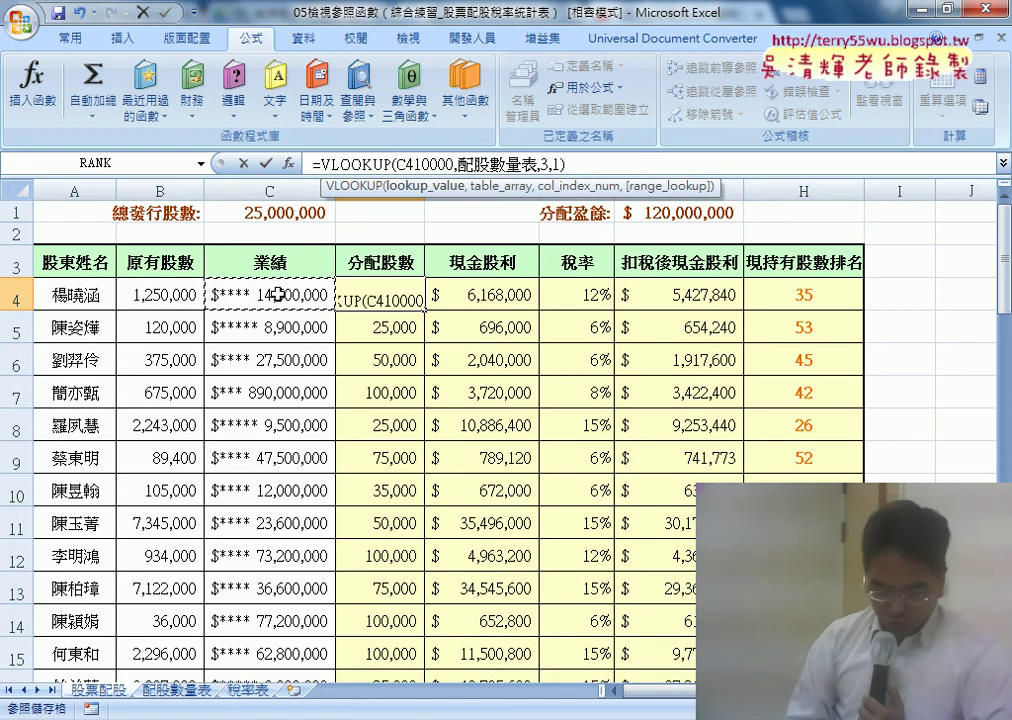
type("/")
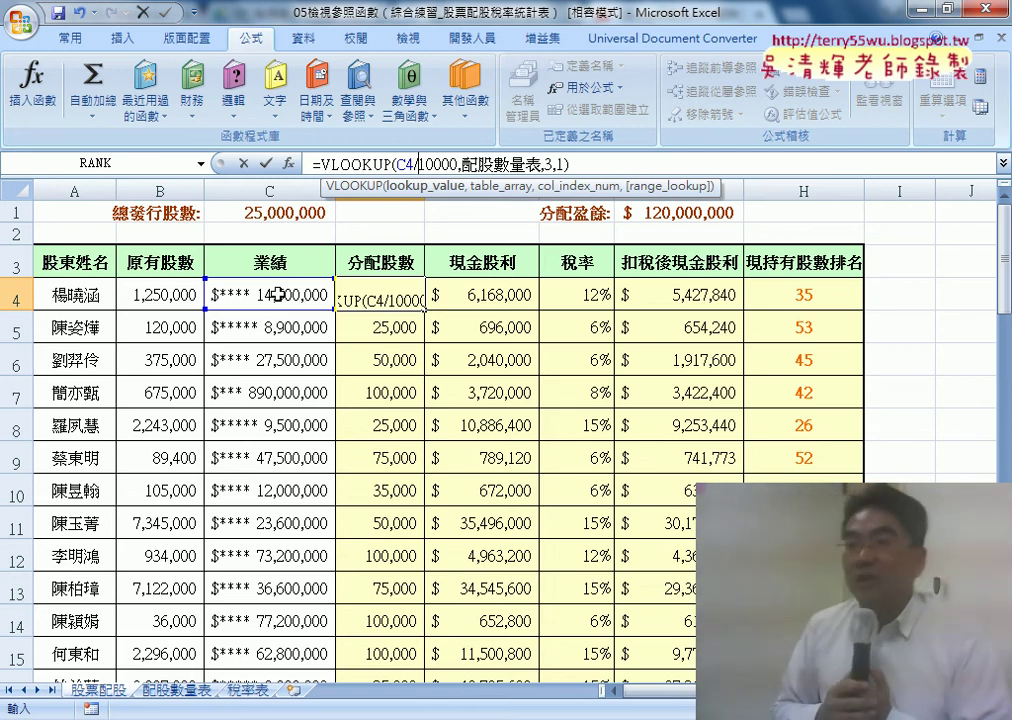
left_click(266, 163)
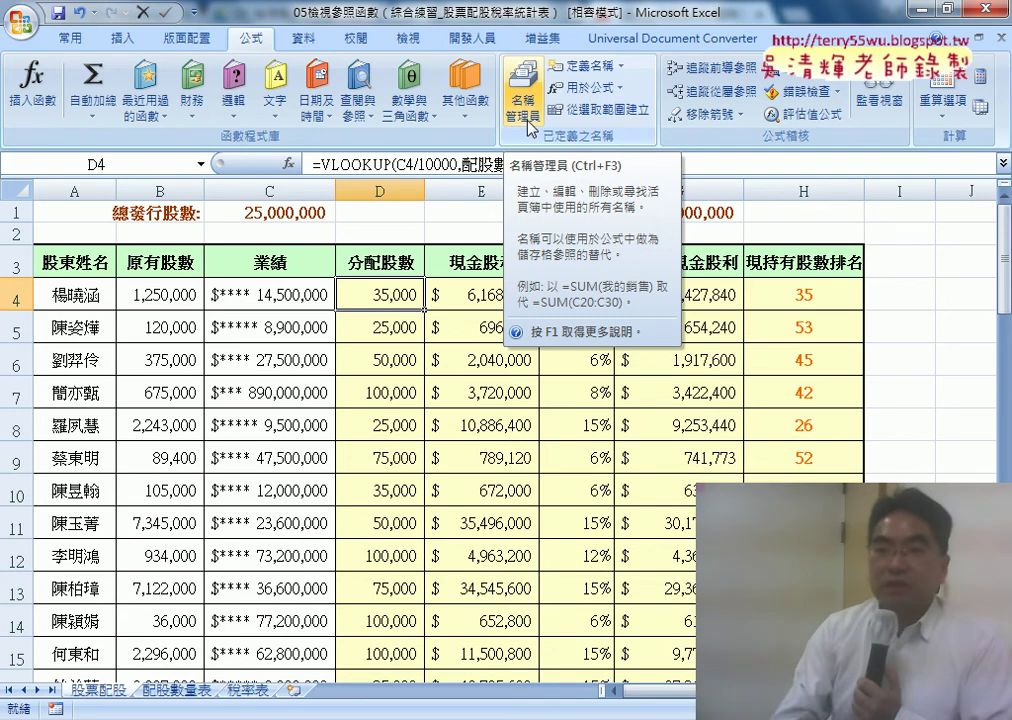
Step: In Name Manager, try A1:C7 for 配股數量表, then keep it at $A$2:$C$7
left_click(530, 124)
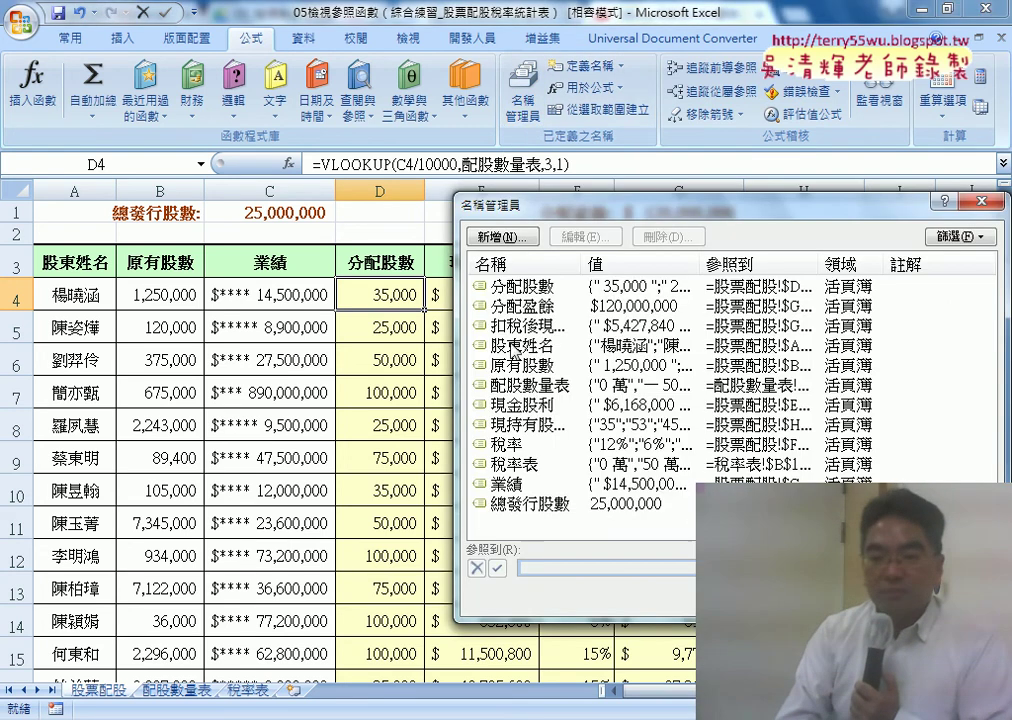
left_click(530, 385)
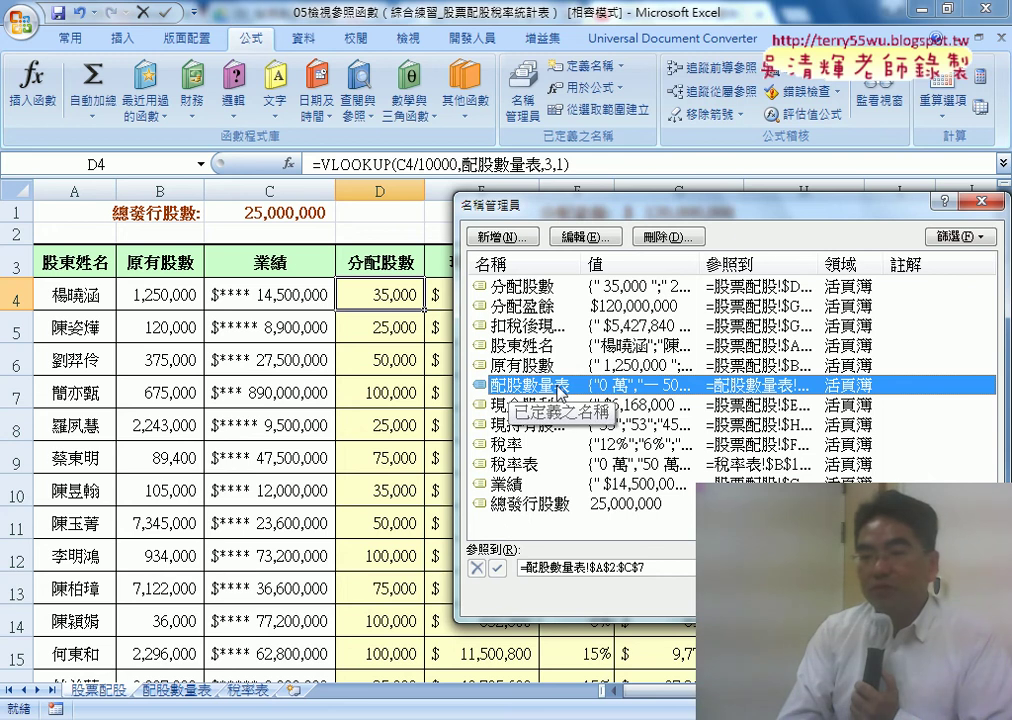
left_click(661, 568)
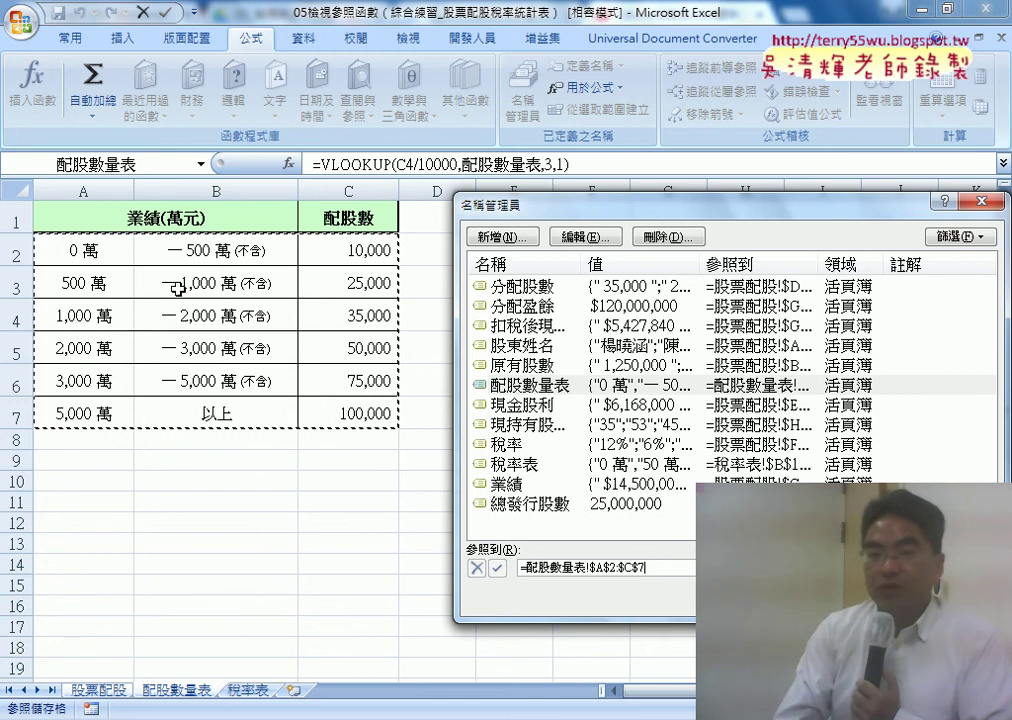
left_click_drag(79, 219, 339, 413)
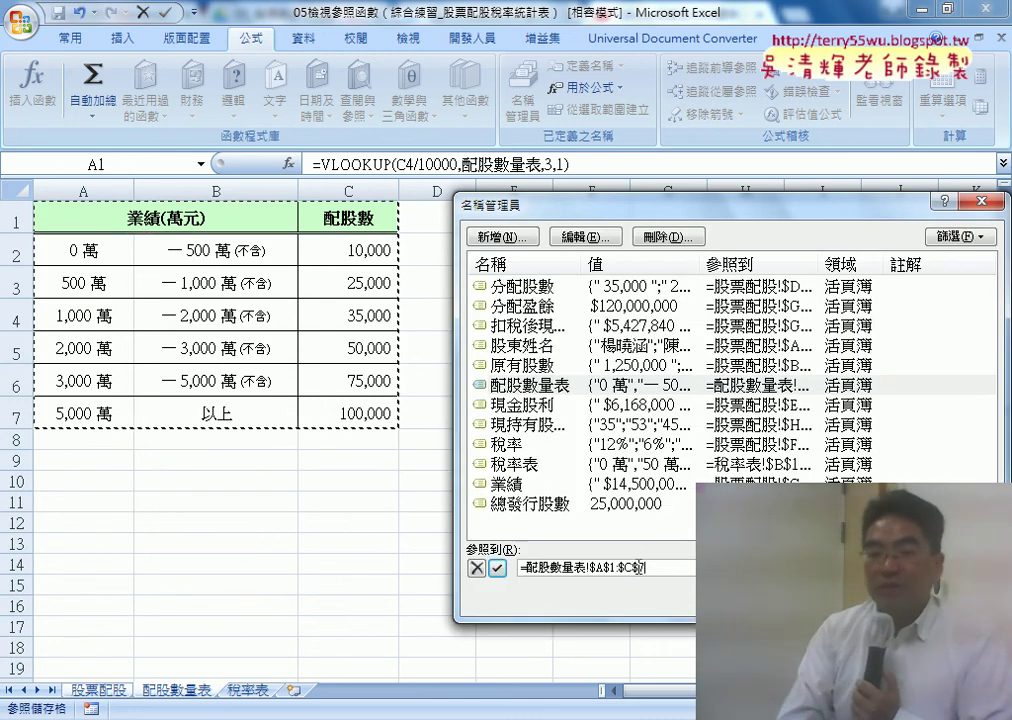
left_click_drag(72, 250, 367, 426)
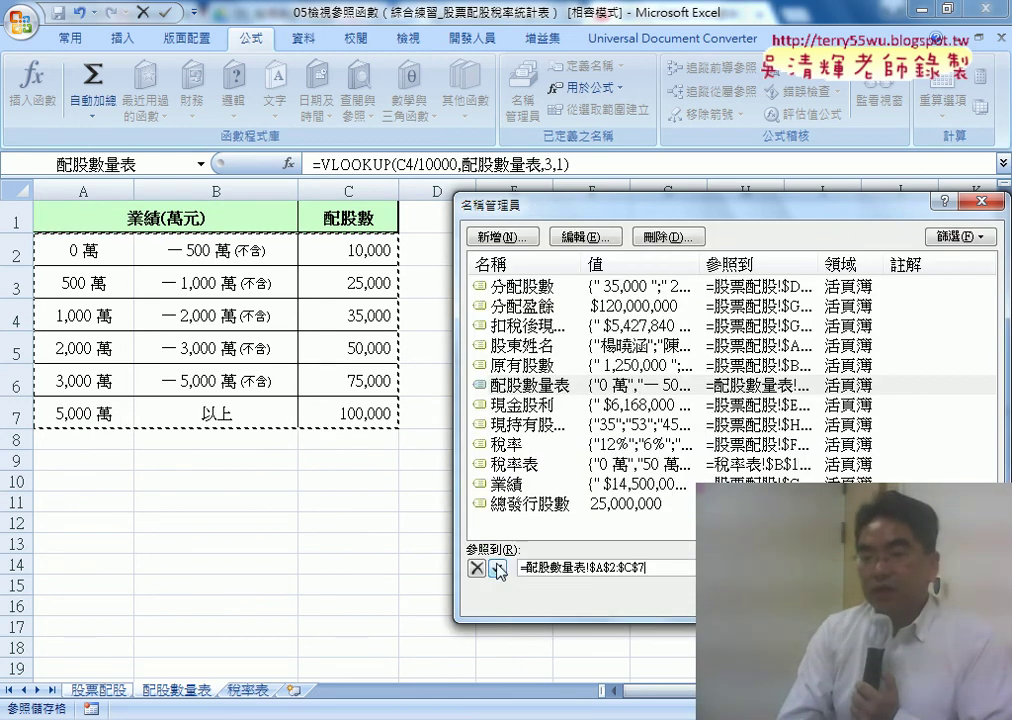
left_click(498, 569)
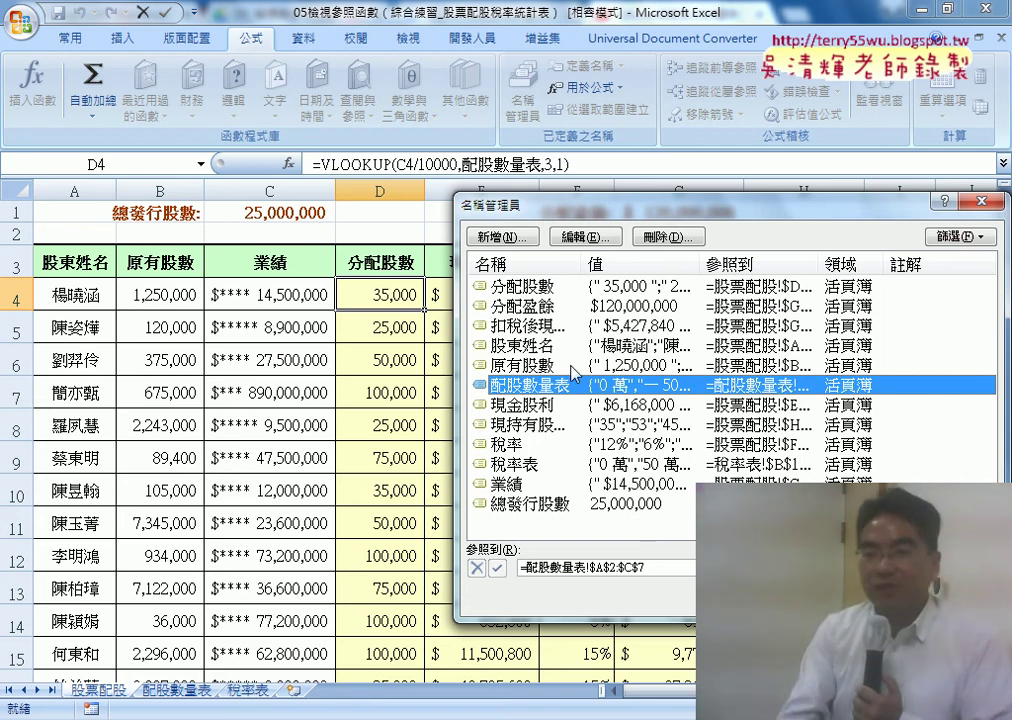
Step: Select all defined names from 分配股數 through 總發行股數, then close Name Manager
left_click(562, 290)
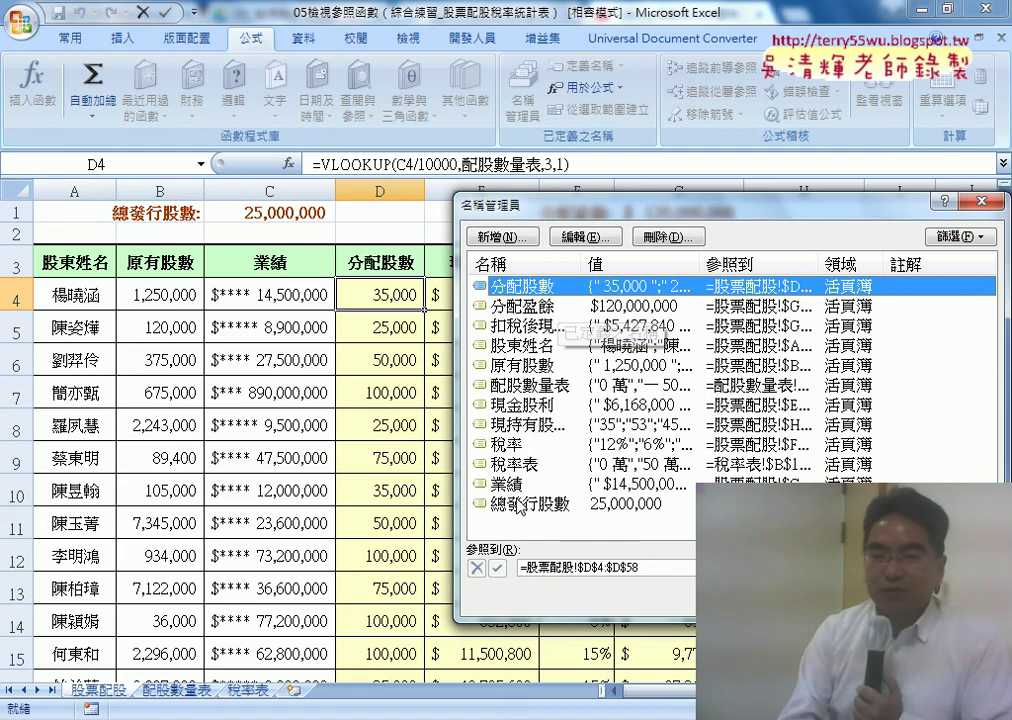
left_click_drag(530, 503, 542, 281)
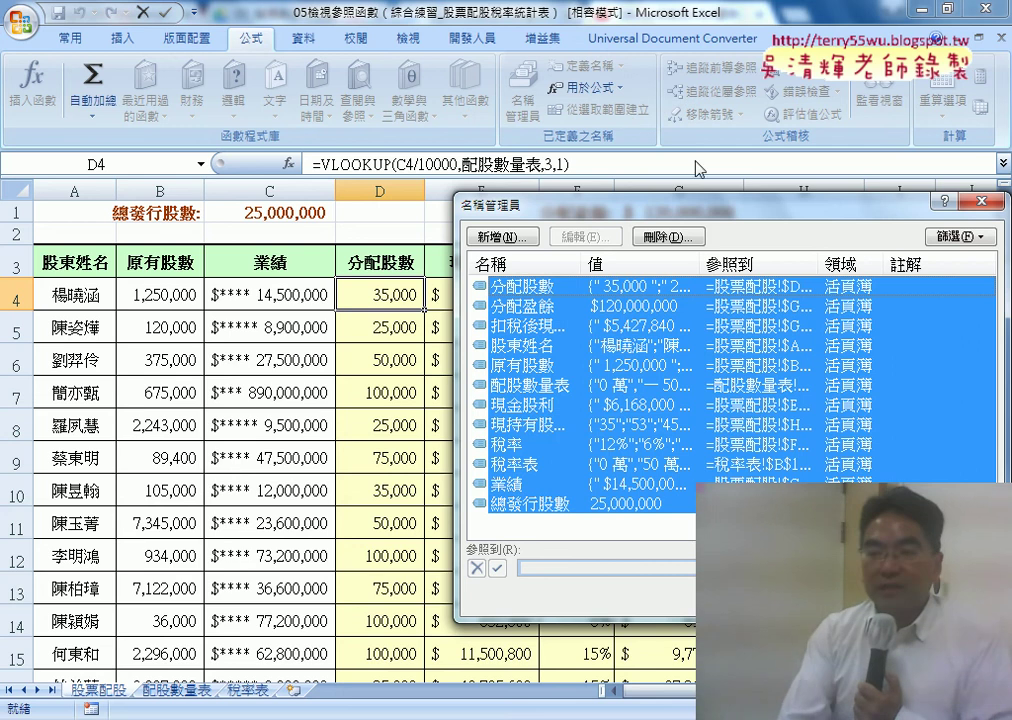
key("Escape")
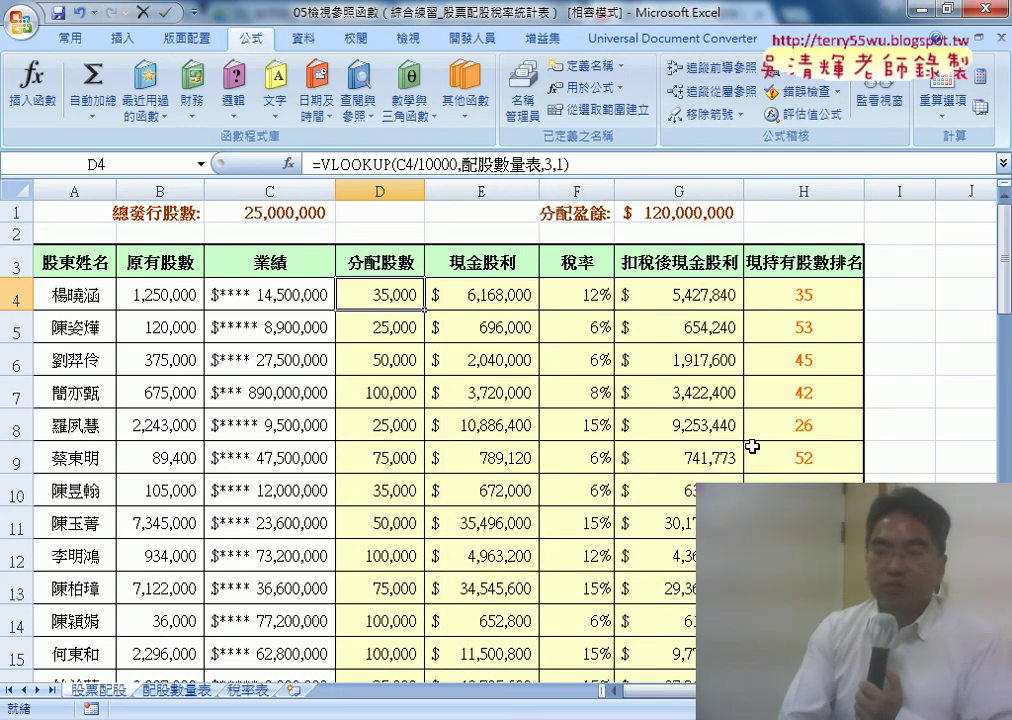
Step: Inspect the row 4 formulas in E4, F4, G4 and H4, then D4's VLOOKUP
scroll(520, 545, "right", 1)
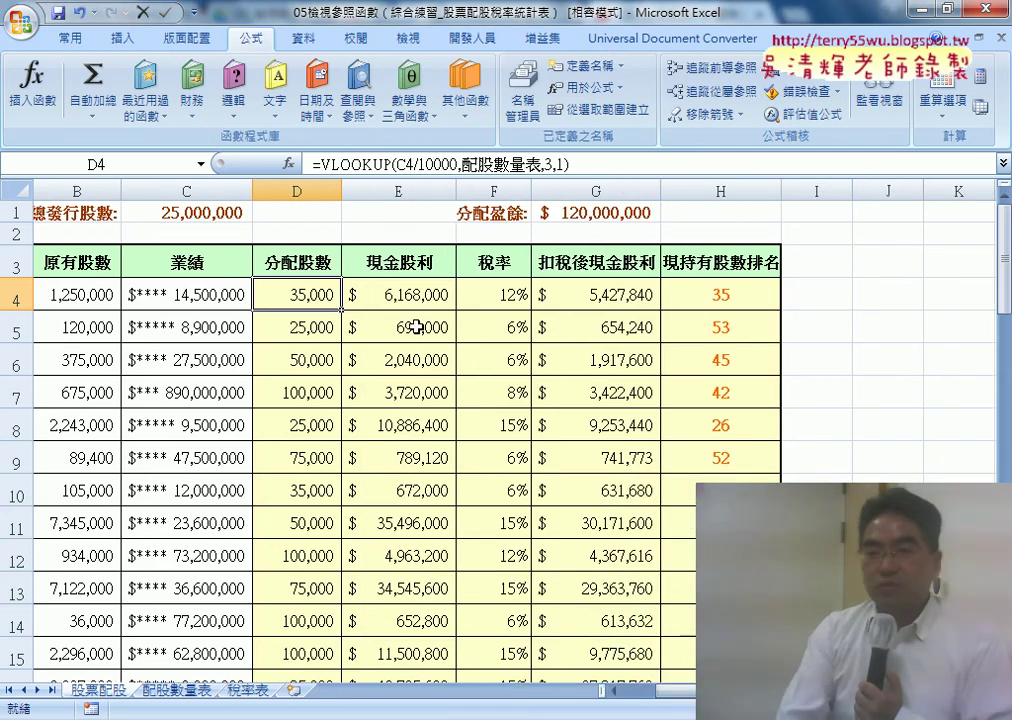
left_click(392, 296)
left_click(515, 296)
left_click(640, 296)
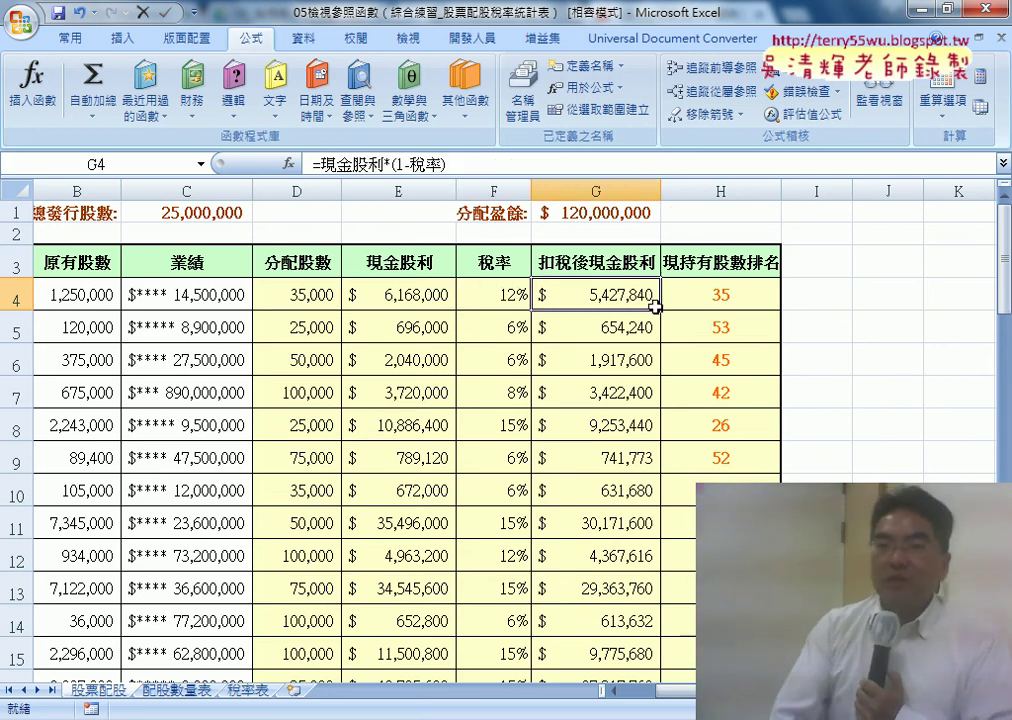
left_click(706, 300)
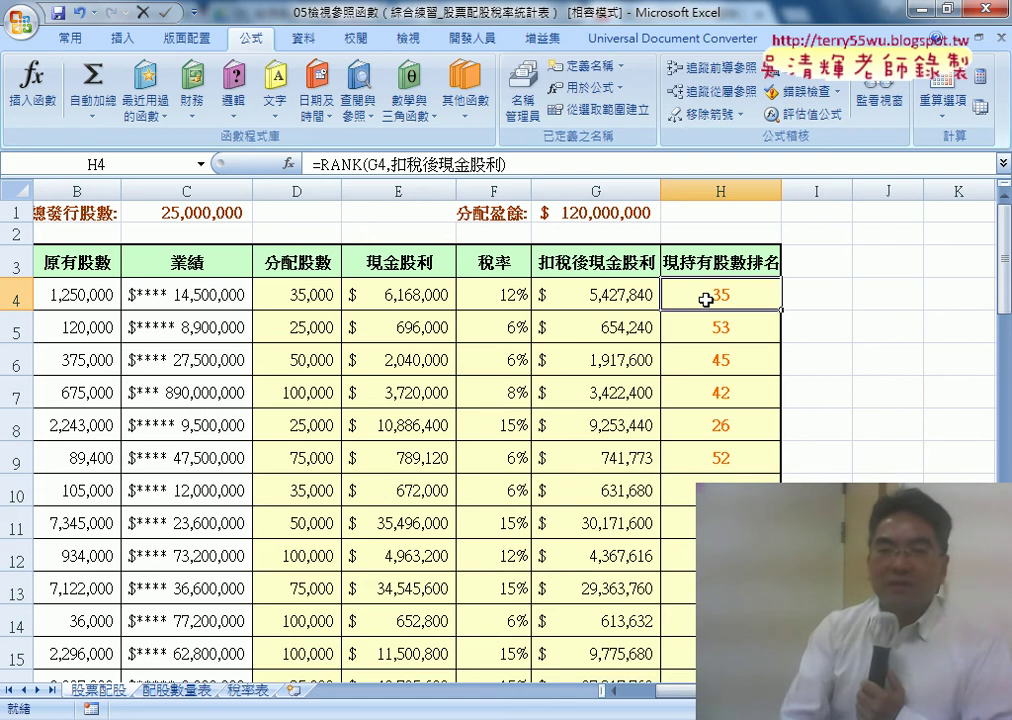
left_click(312, 300)
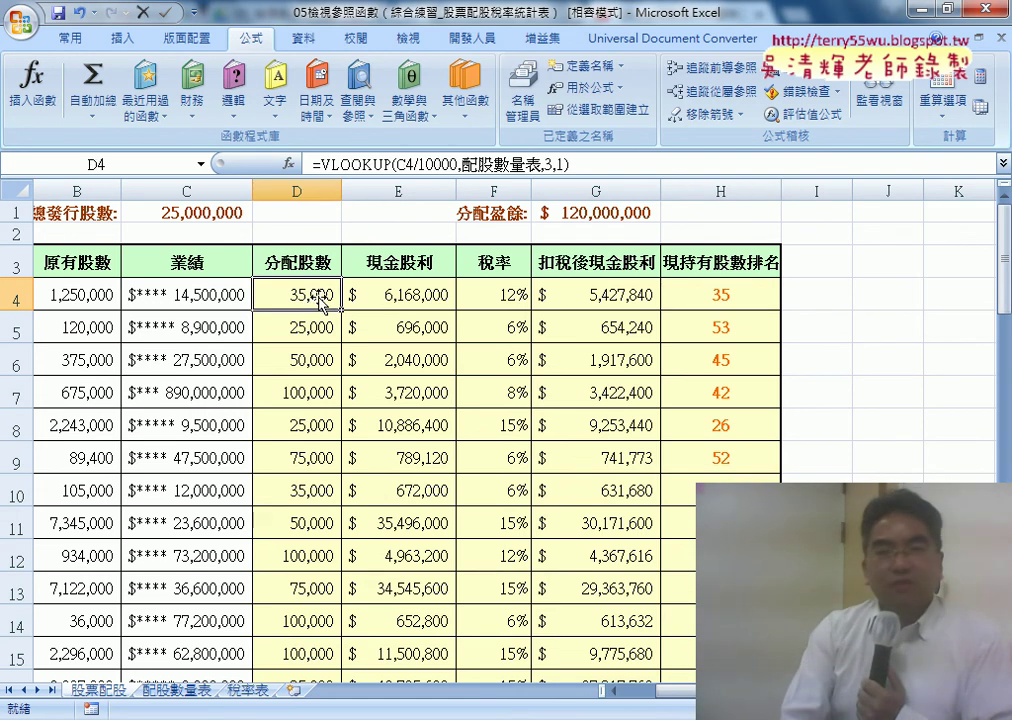
scroll(370, 40, "down", 4)
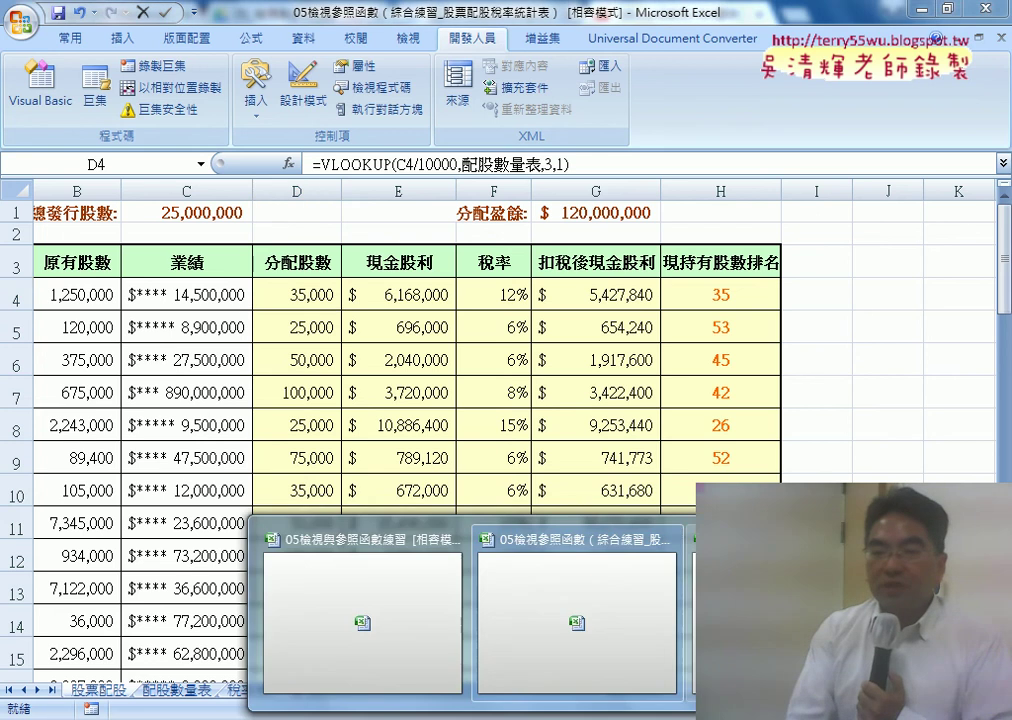
Step: Switch to the OK workbook and empty columns D–H with the 清除 button
left_click(590, 600)
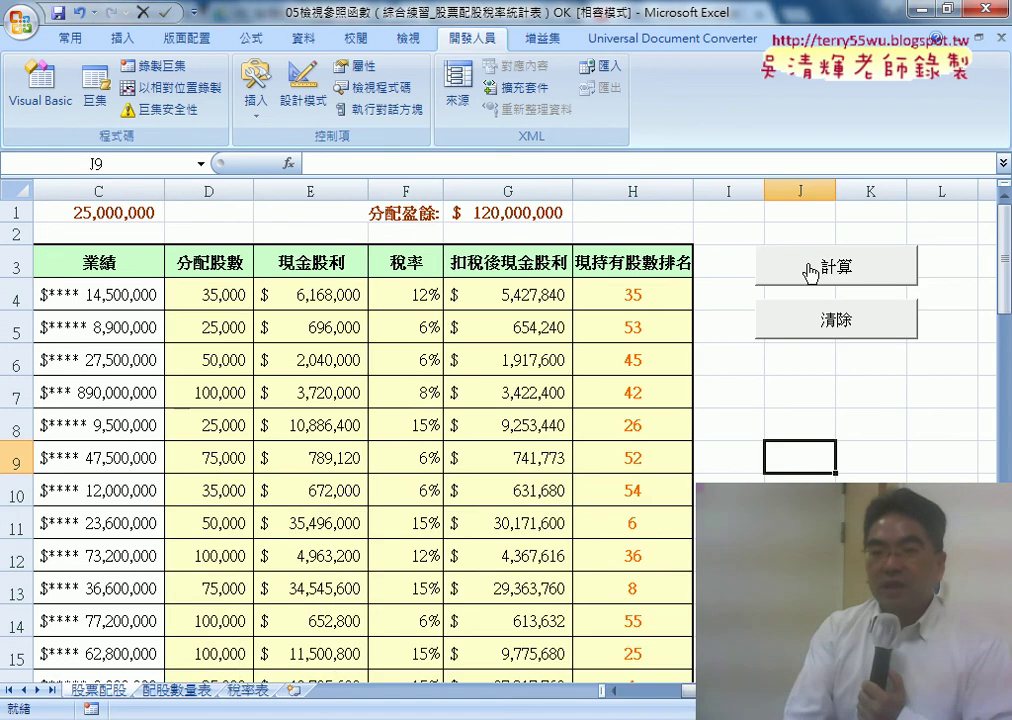
left_click(822, 324)
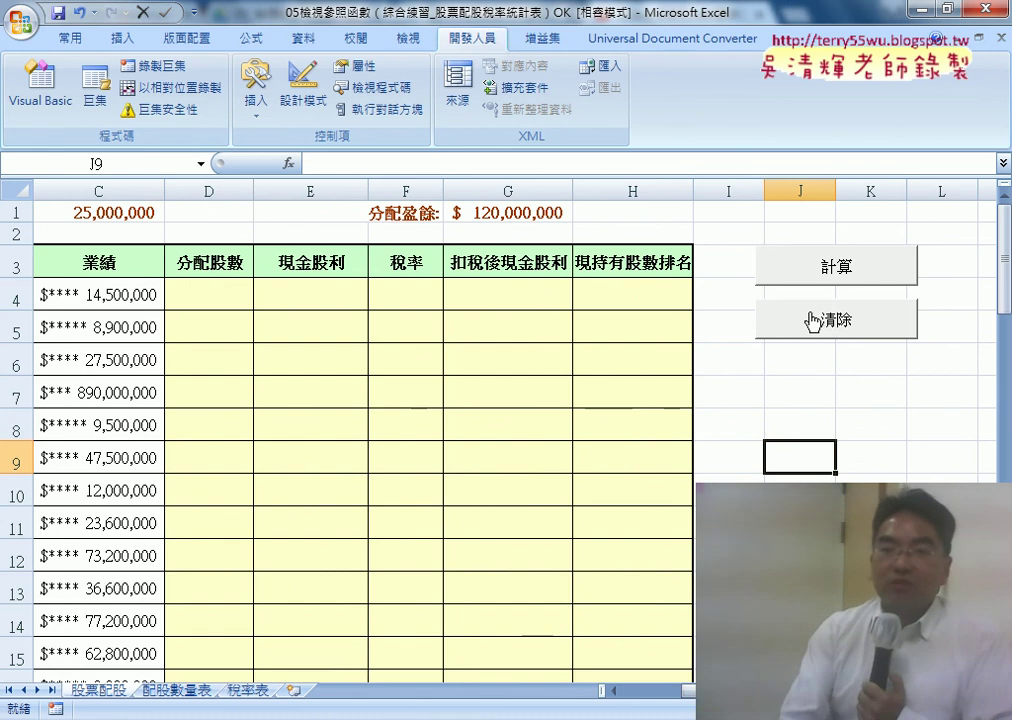
left_click_drag(217, 292, 635, 300)
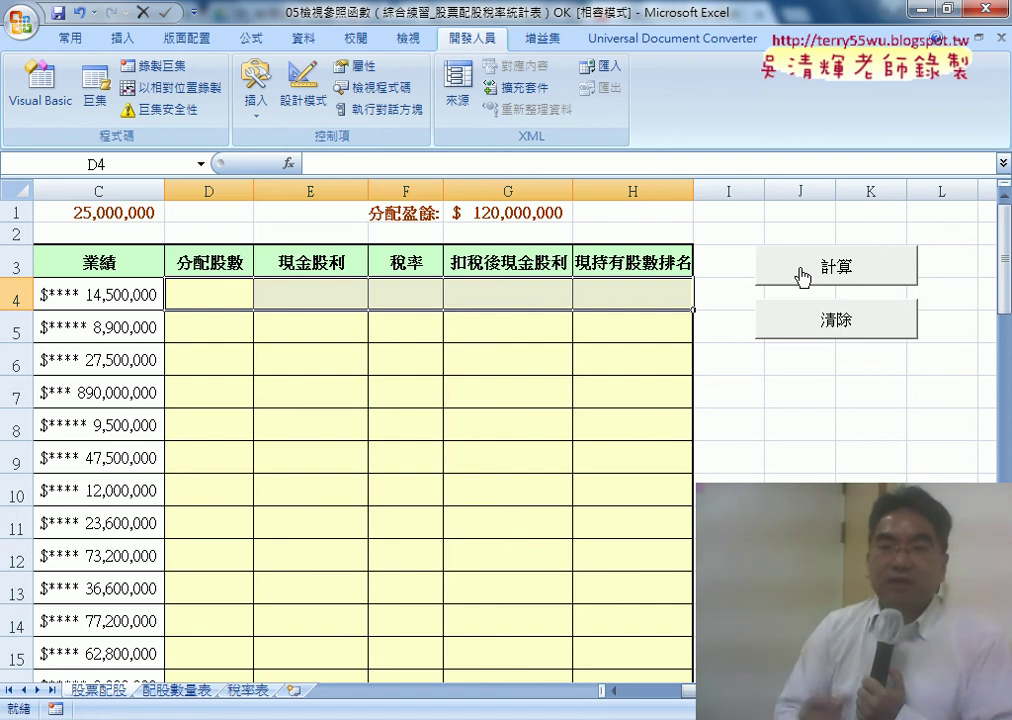
Step: Refill the table with the 計算 button, check the row 4 formulas, and reach the button's macro assignment
left_click(803, 276)
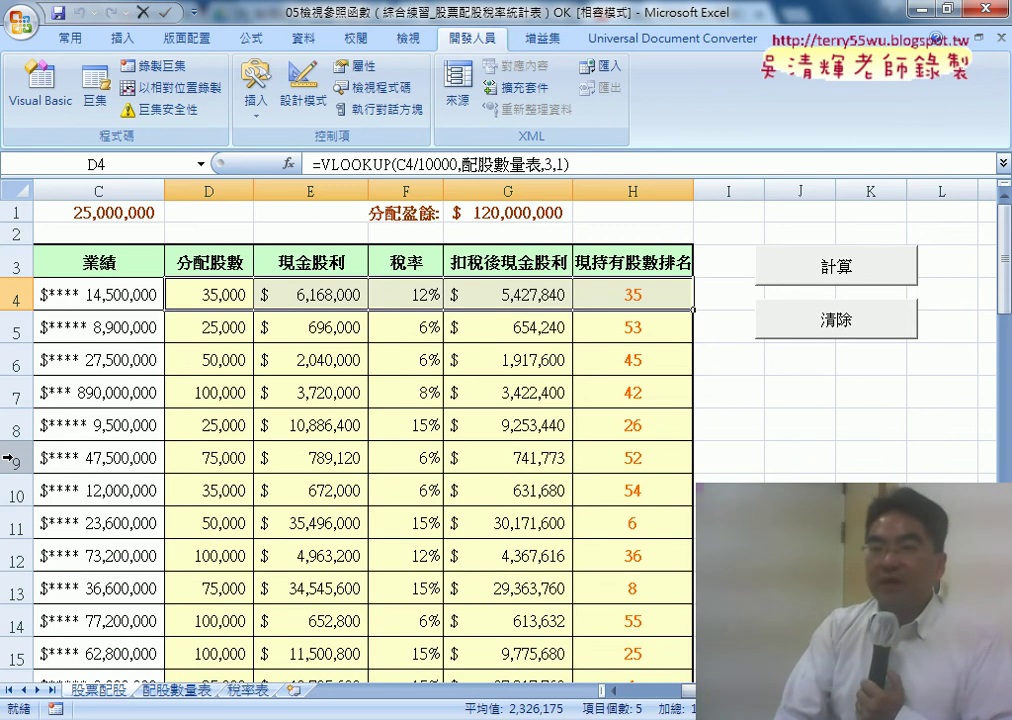
left_click(208, 191)
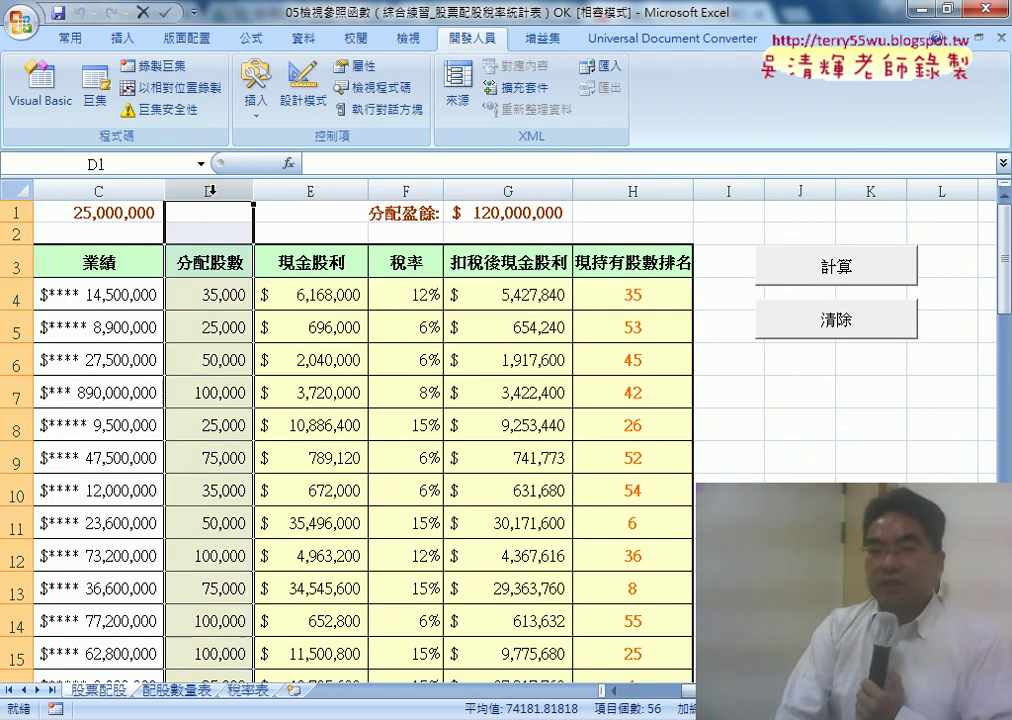
left_click(311, 296)
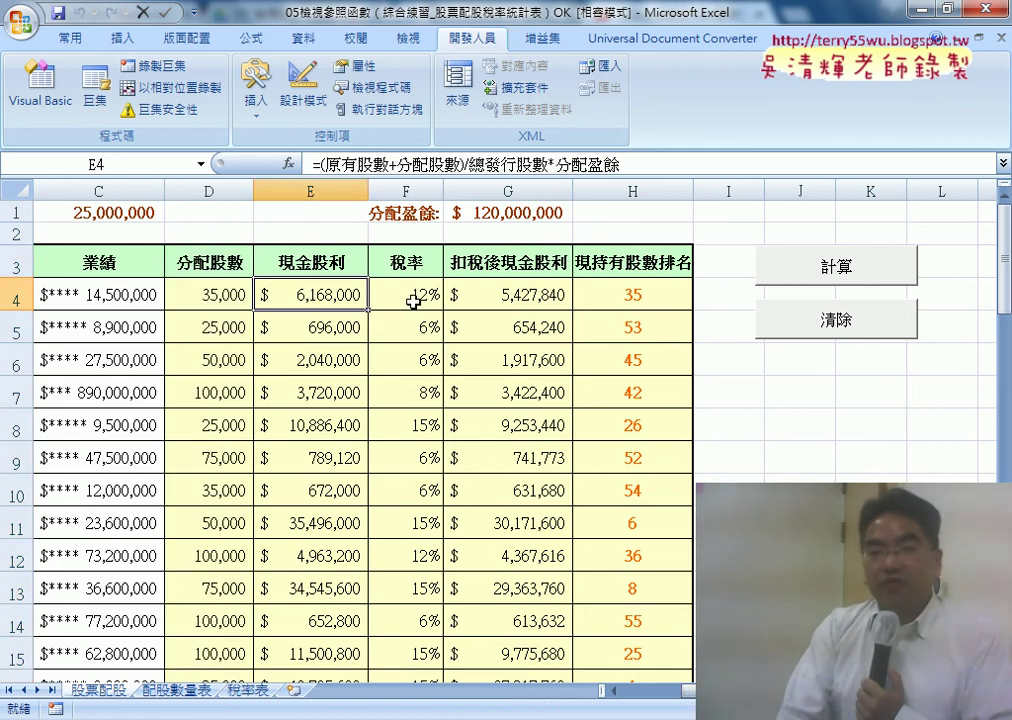
left_click(458, 300)
left_click_drag(617, 300, 233, 298)
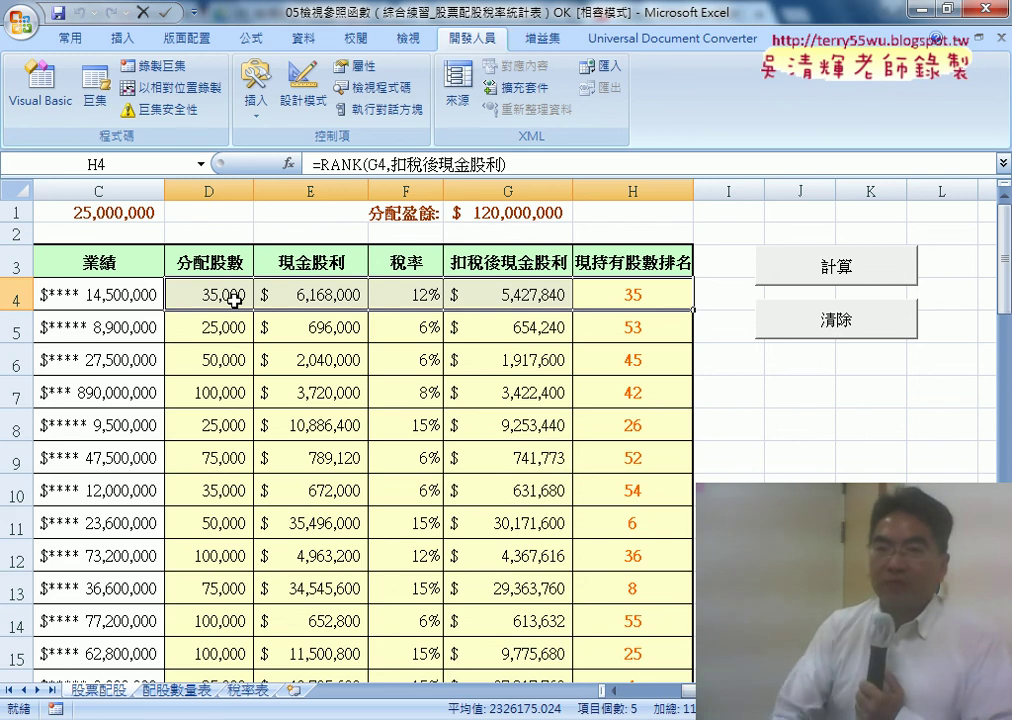
left_click(220, 300)
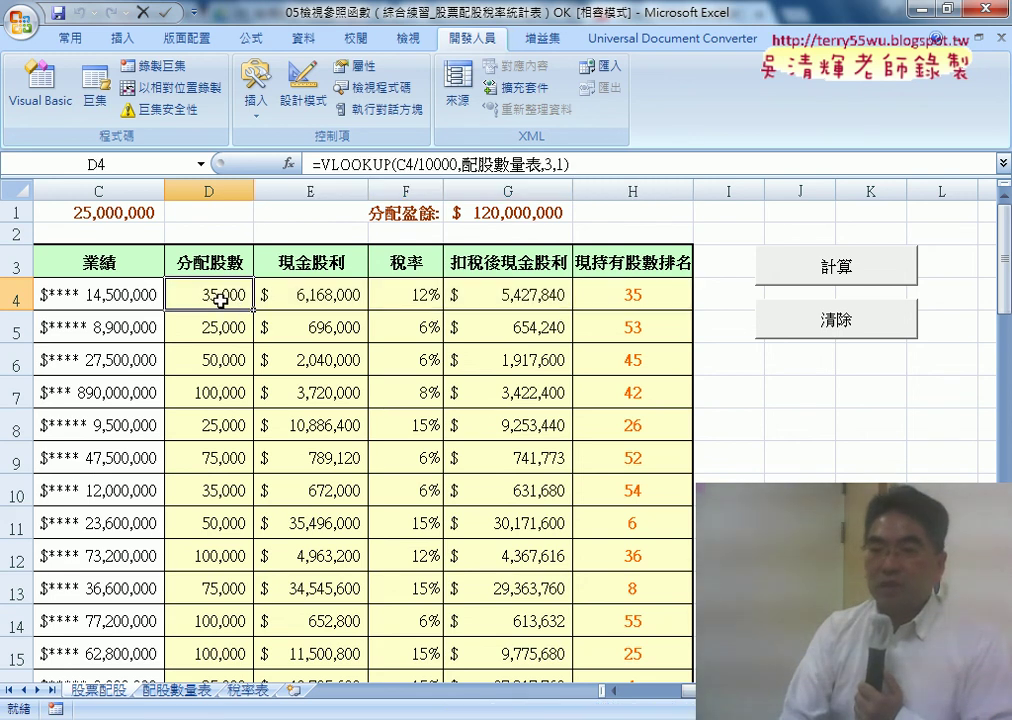
left_click(284, 296)
right_click(812, 270)
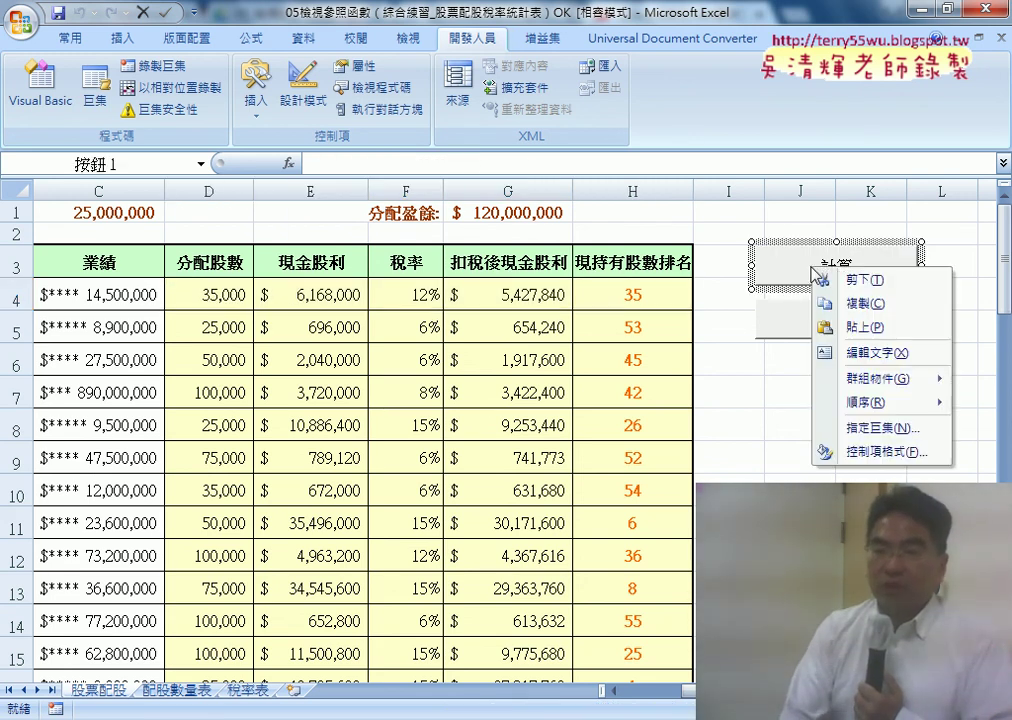
left_click(858, 428)
Step: Open the 計算 macro's code in the Visual Basic Editor
left_click(615, 332)
left_click(967, 311)
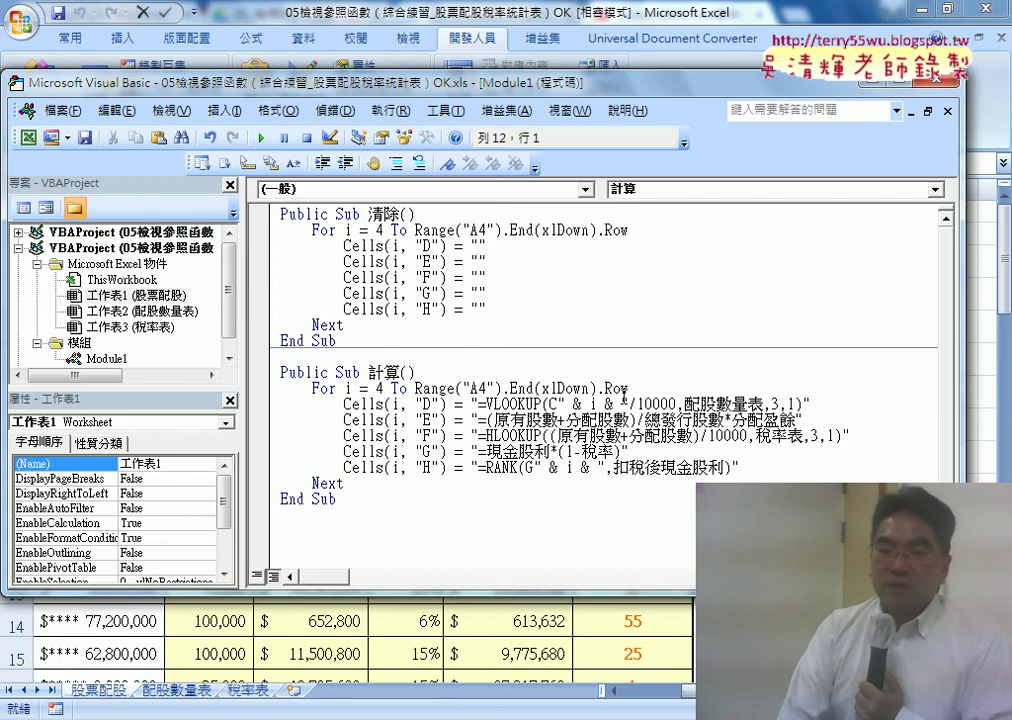
left_click(224, 110)
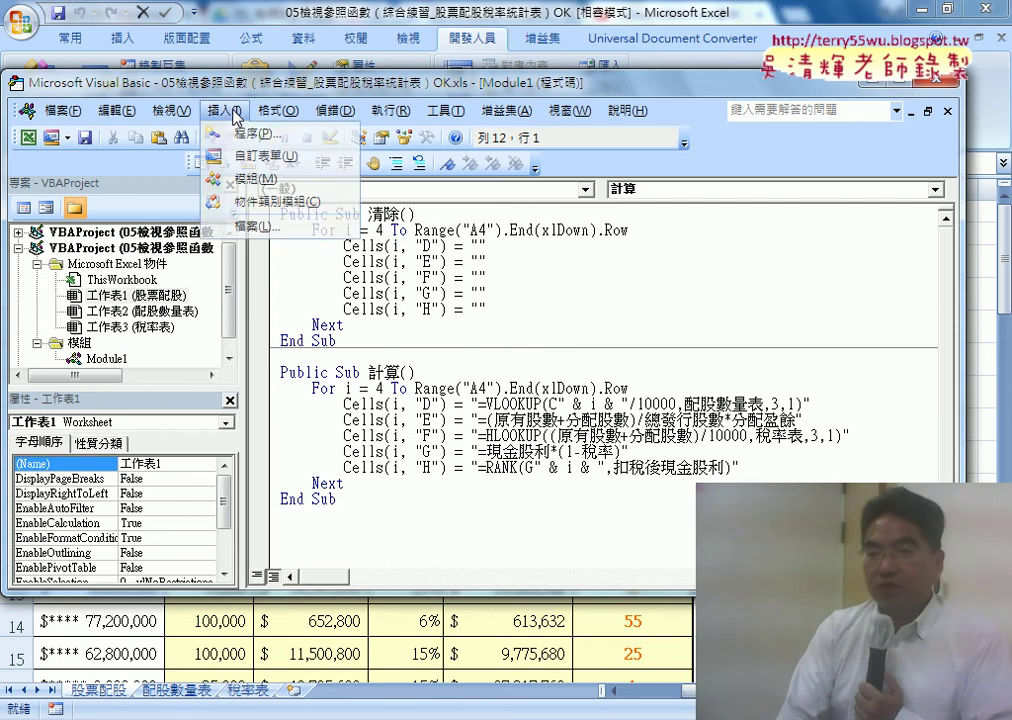
left_click(372, 372)
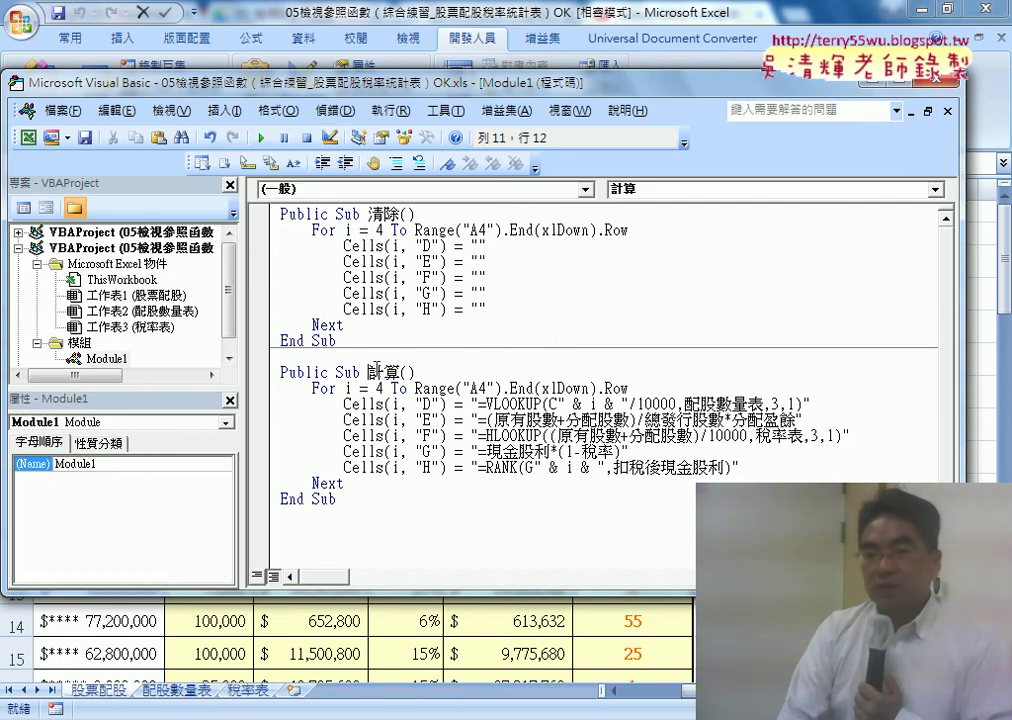
left_click_drag(377, 370, 628, 389)
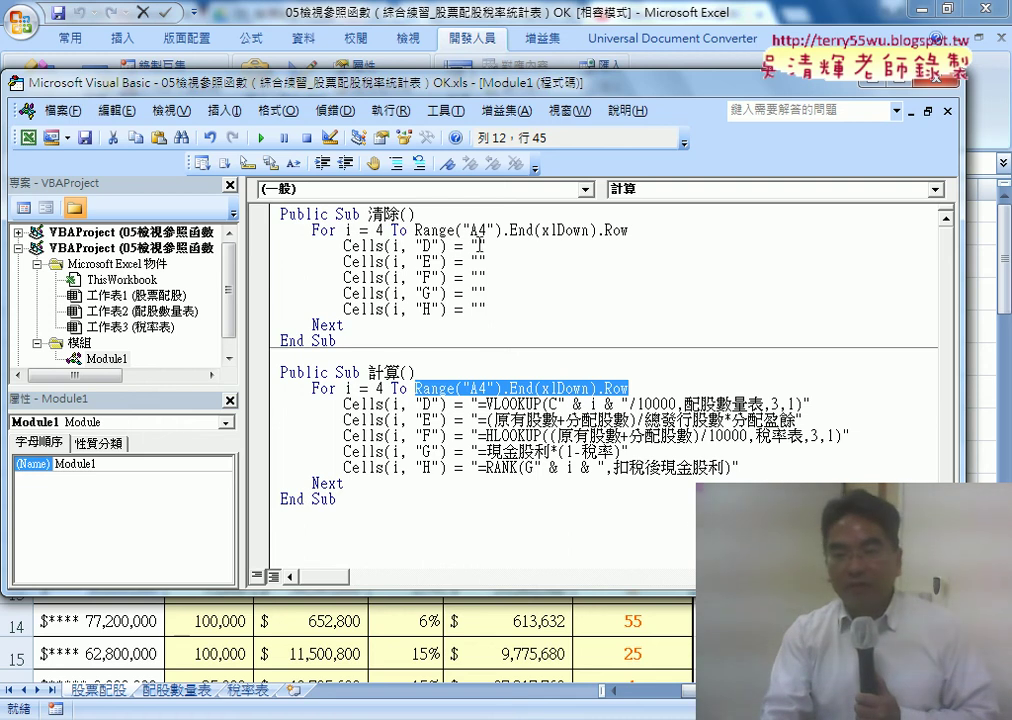
Step: Select the "=VLOOKUP(...)" formula string on the Cells(i, "D") line of 計算
left_click(479, 245)
left_click_drag(366, 486, 259, 399)
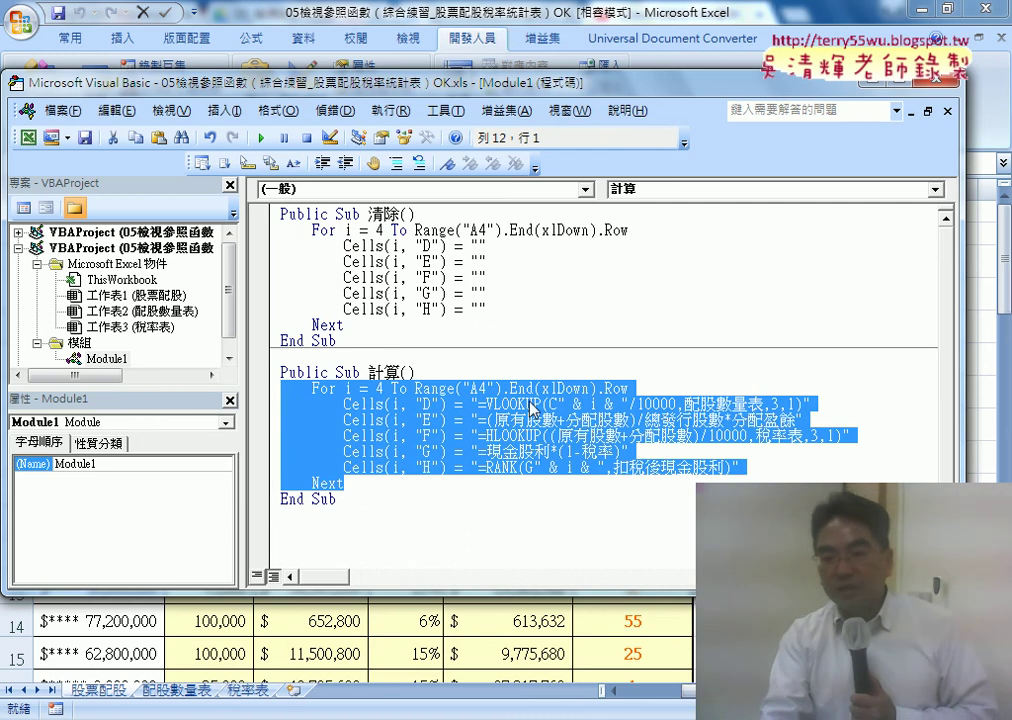
left_click(533, 405)
left_click_drag(473, 404, 787, 404)
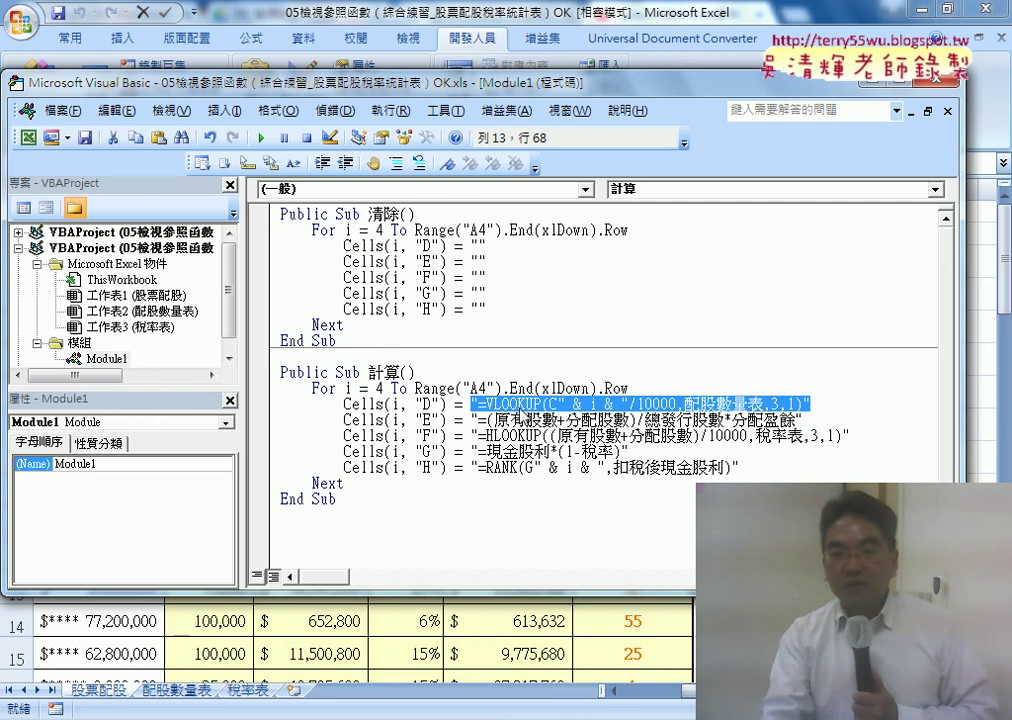
left_click(526, 404)
left_click_drag(479, 404, 806, 404)
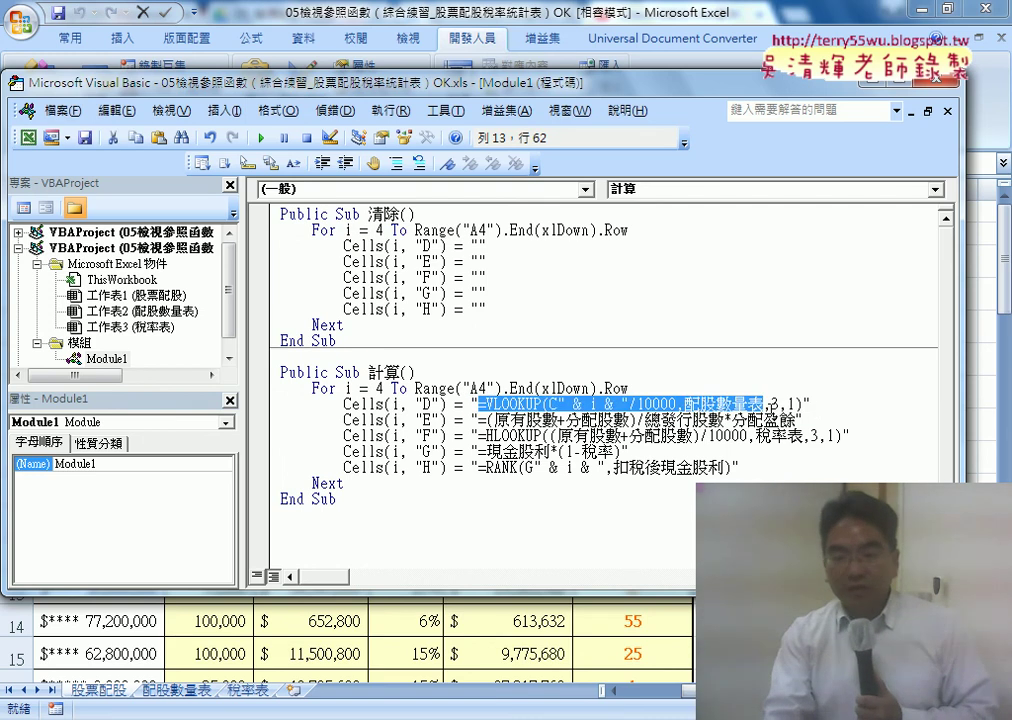
Step: Delete the VLOOKUP string from the code and copy D4's formula text from the formula bar
key("Delete")
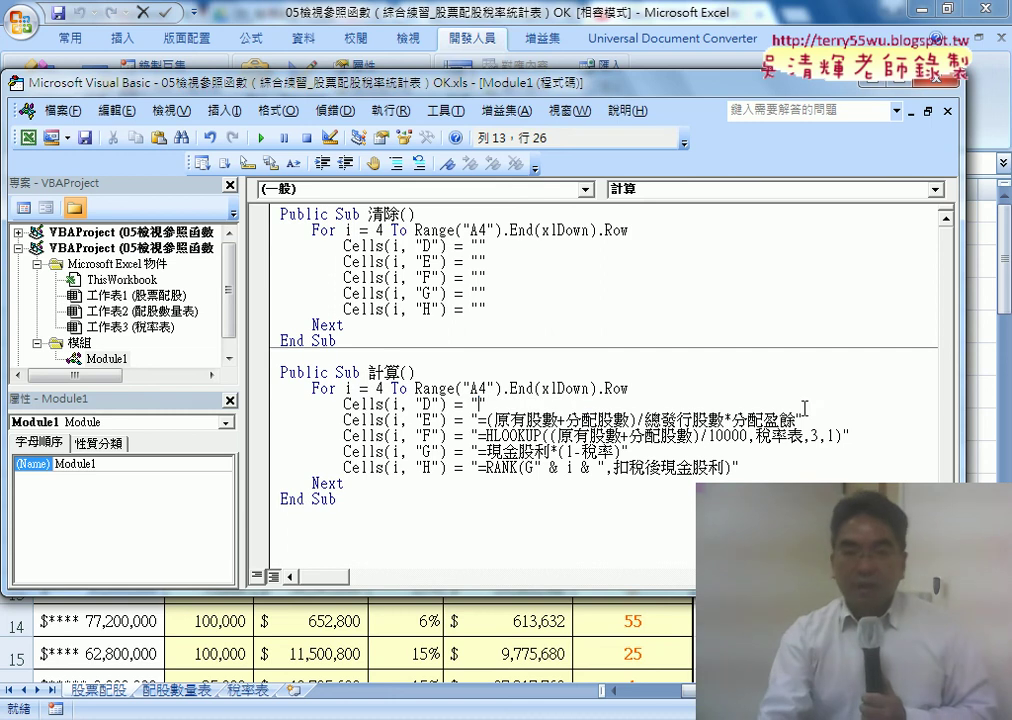
left_click_drag(352, 88, 707, 98)
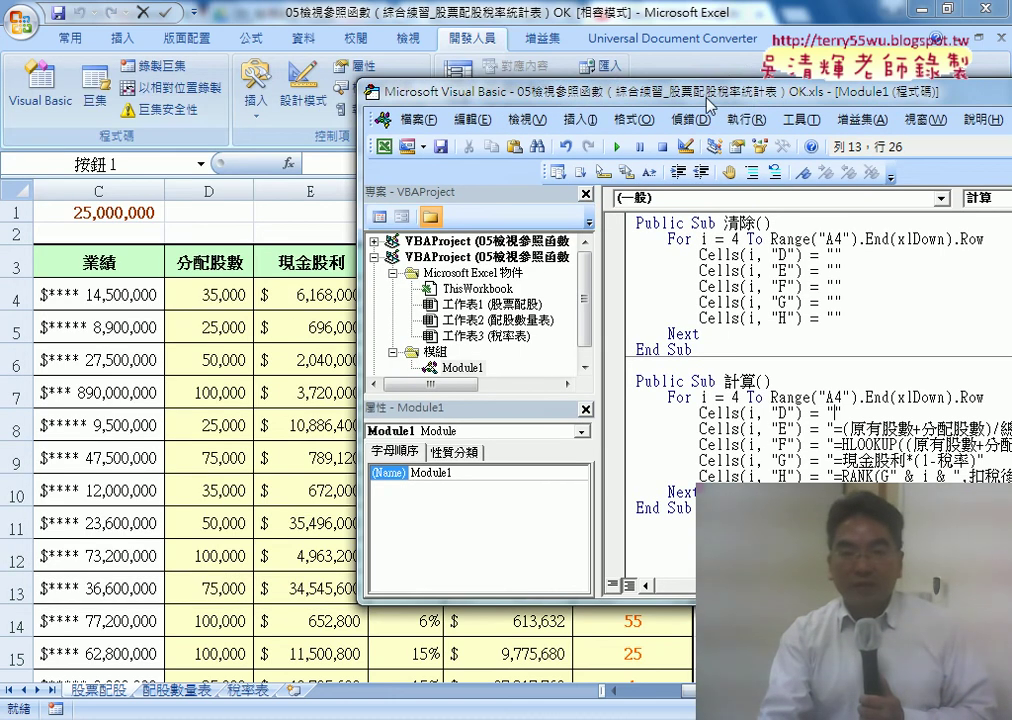
left_click(213, 294)
left_click_drag(584, 163, 345, 163)
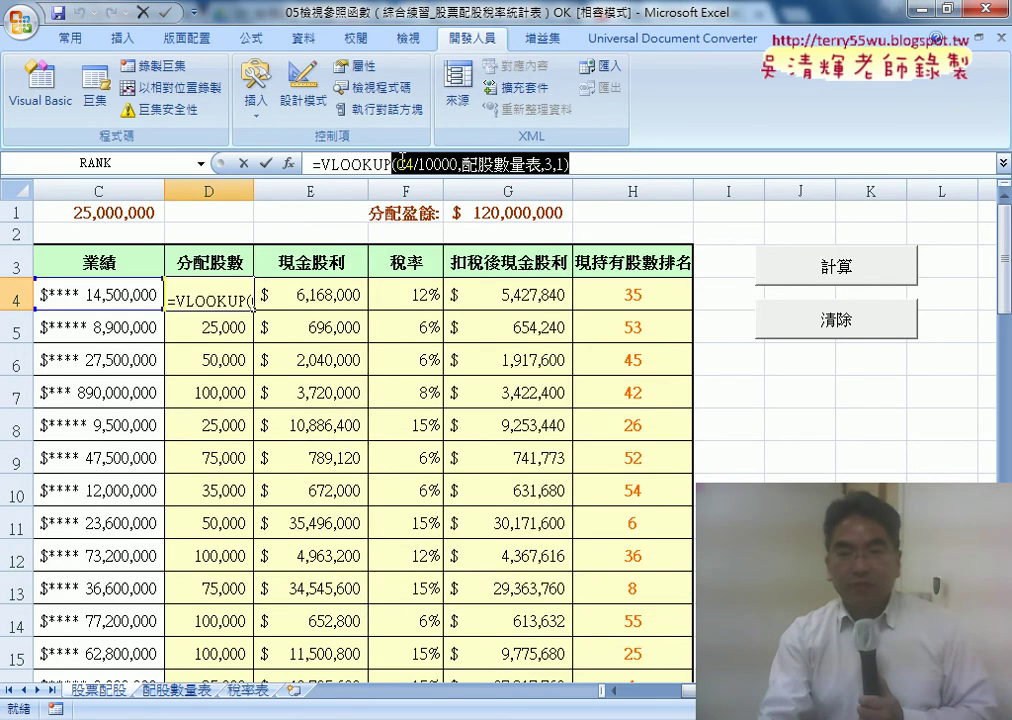
right_click(392, 165)
left_click(428, 201)
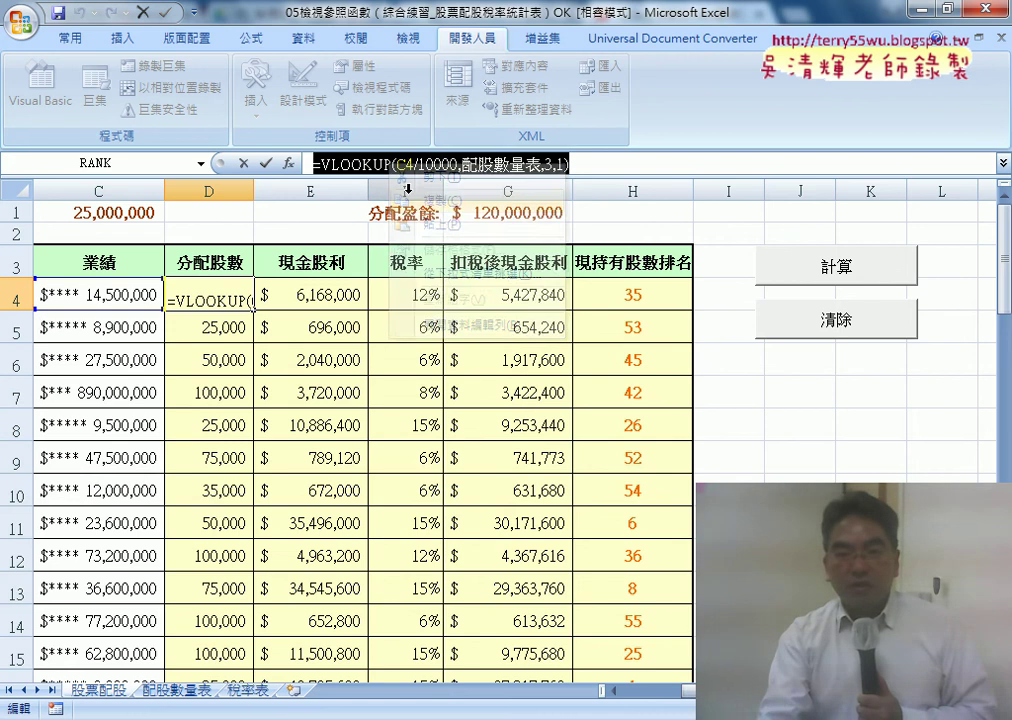
left_click(245, 164)
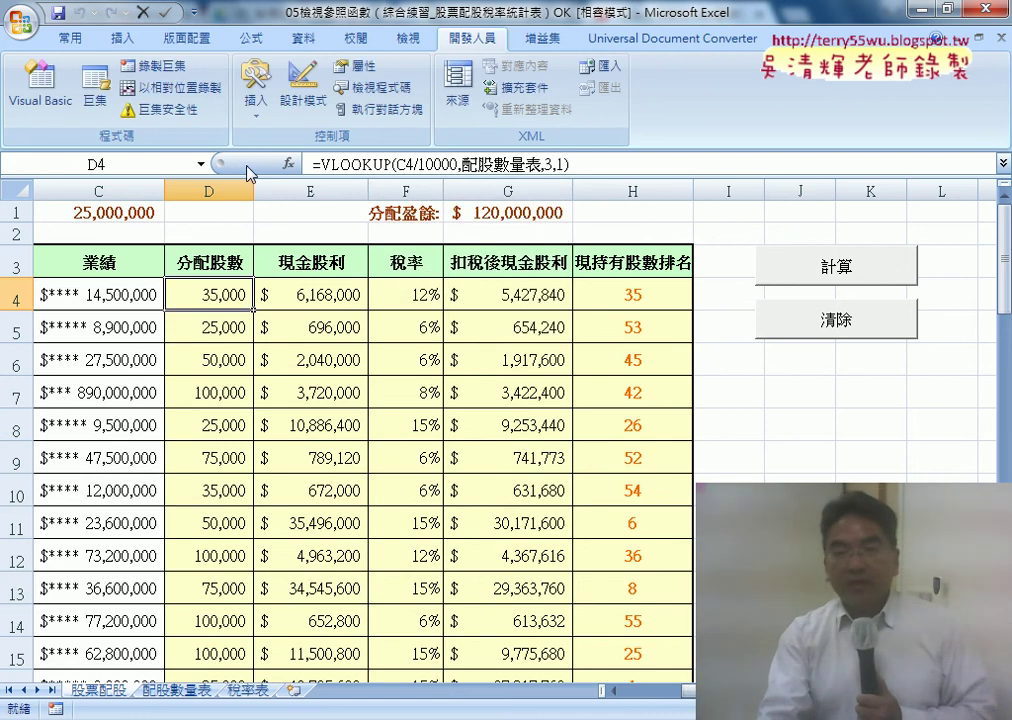
Step: Compare the formulas in D4 and D5 repeatedly, then return to the macro code window
left_click(222, 330)
left_click(220, 300)
left_click(218, 330)
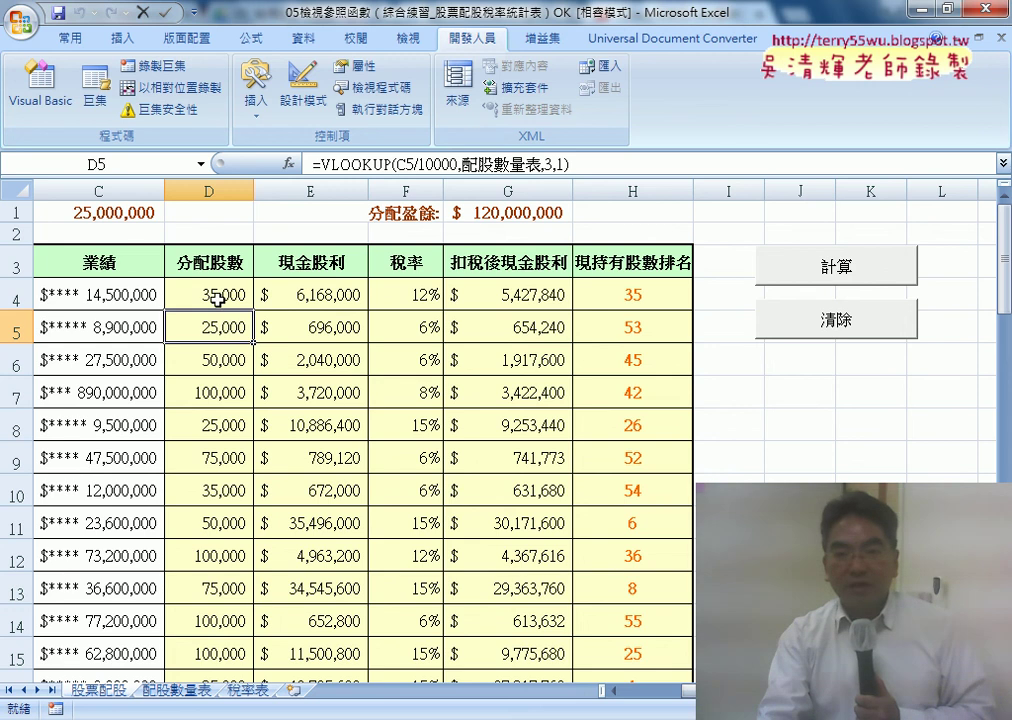
left_click(217, 300)
left_click(214, 328)
left_click(212, 302)
left_click(212, 336)
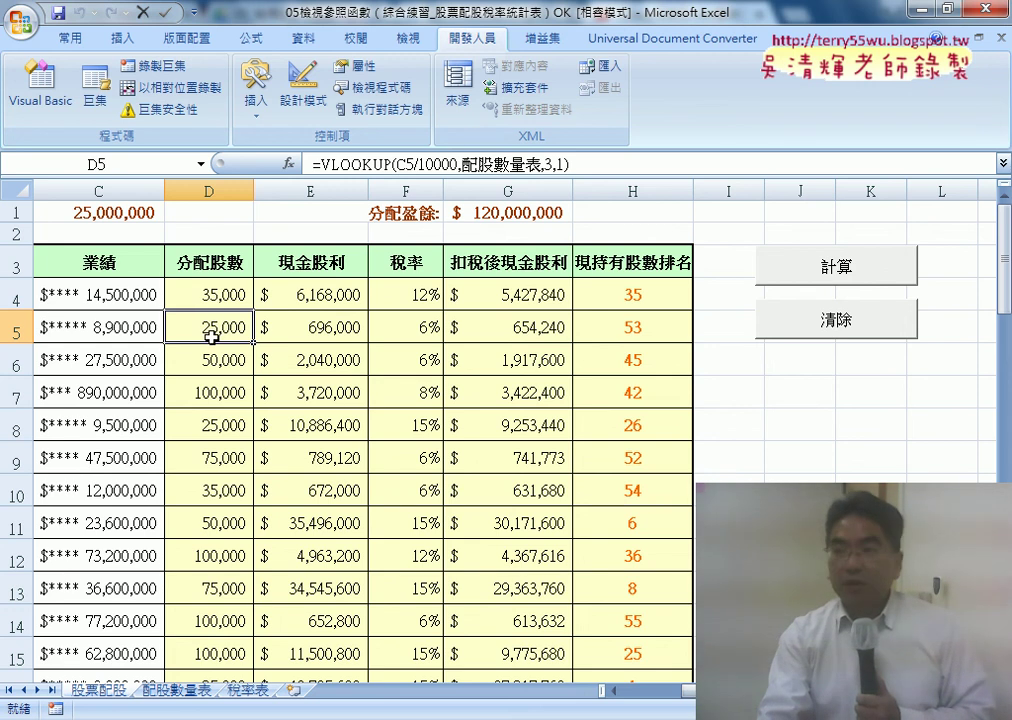
left_click(214, 298)
left_click(213, 327)
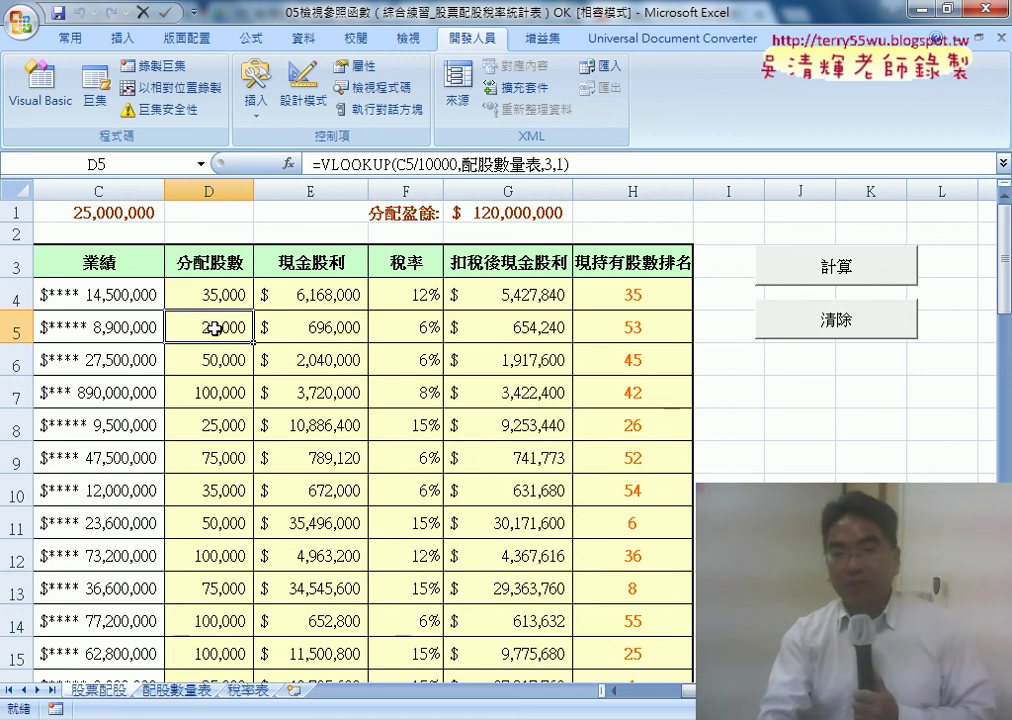
left_click(212, 297)
left_click(210, 328)
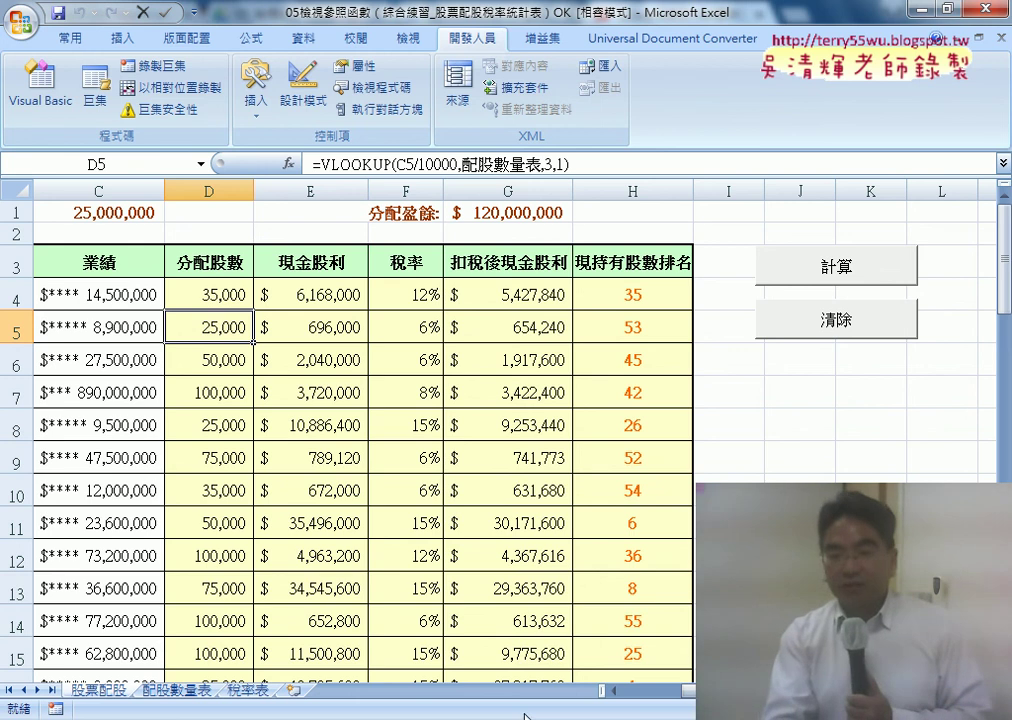
mouse_move(525, 716)
left_click(610, 555)
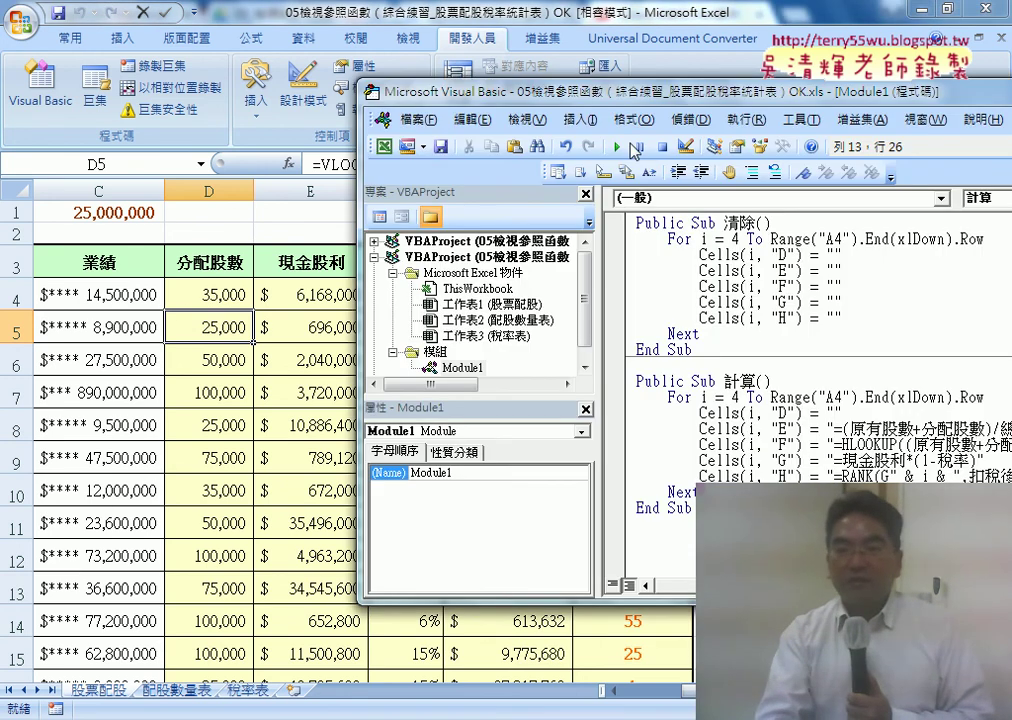
Step: Paste the VLOOKUP into the column D line and replace row 4 with " & i & "
left_click_drag(490, 92, 180, 101)
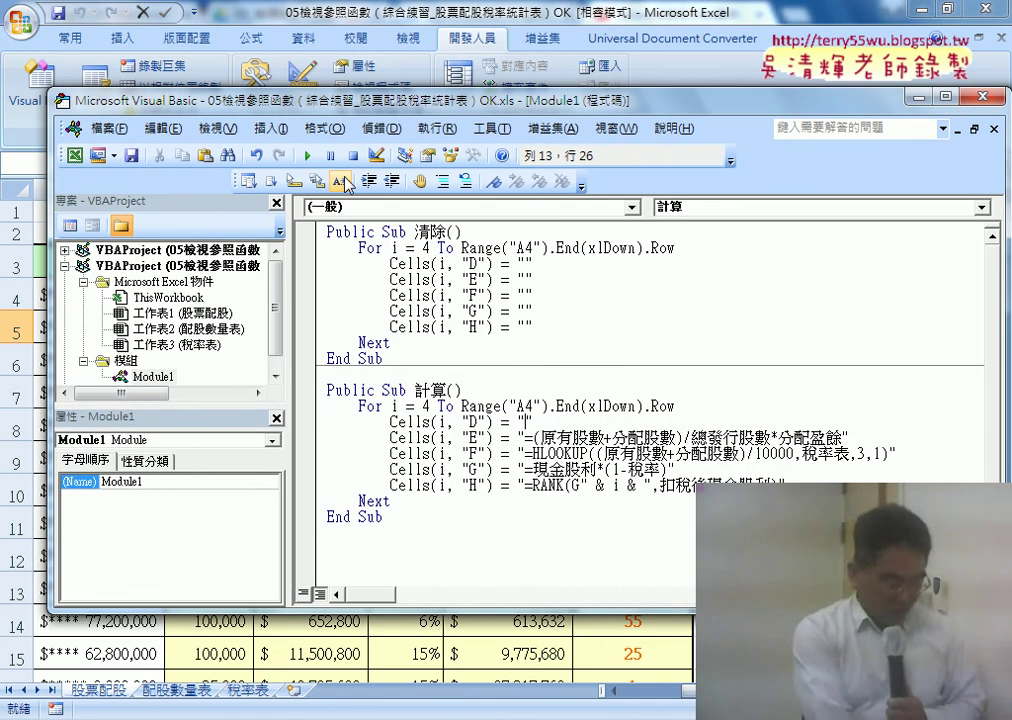
type("=VLOOKUP(C4/10000,配股數量表,3,1)")
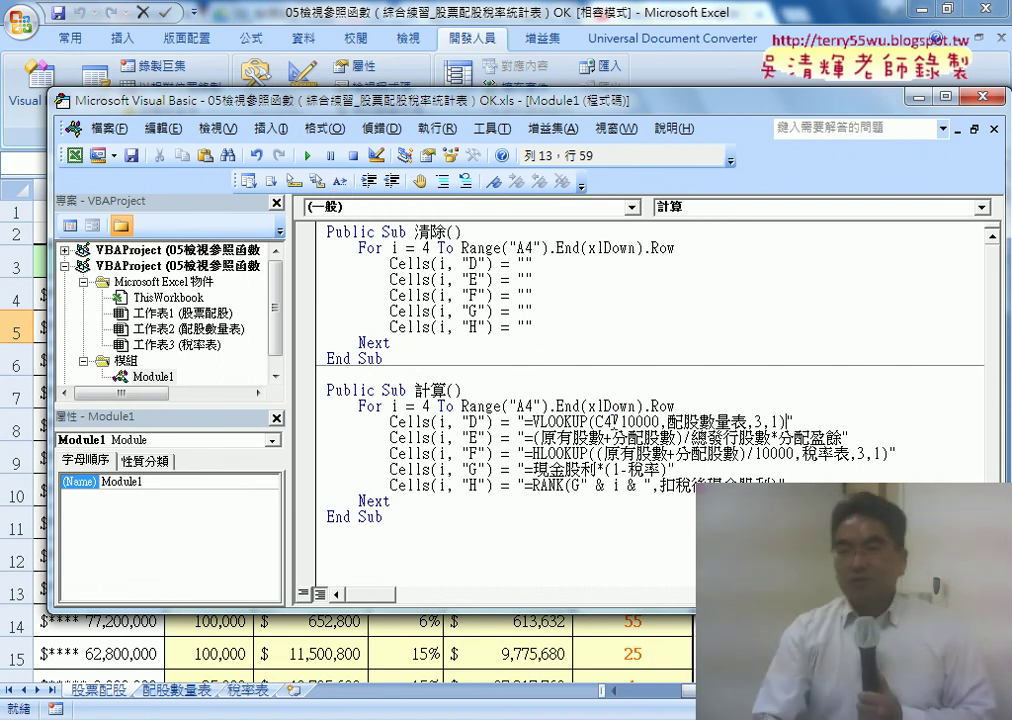
left_click_drag(613, 422, 604, 422)
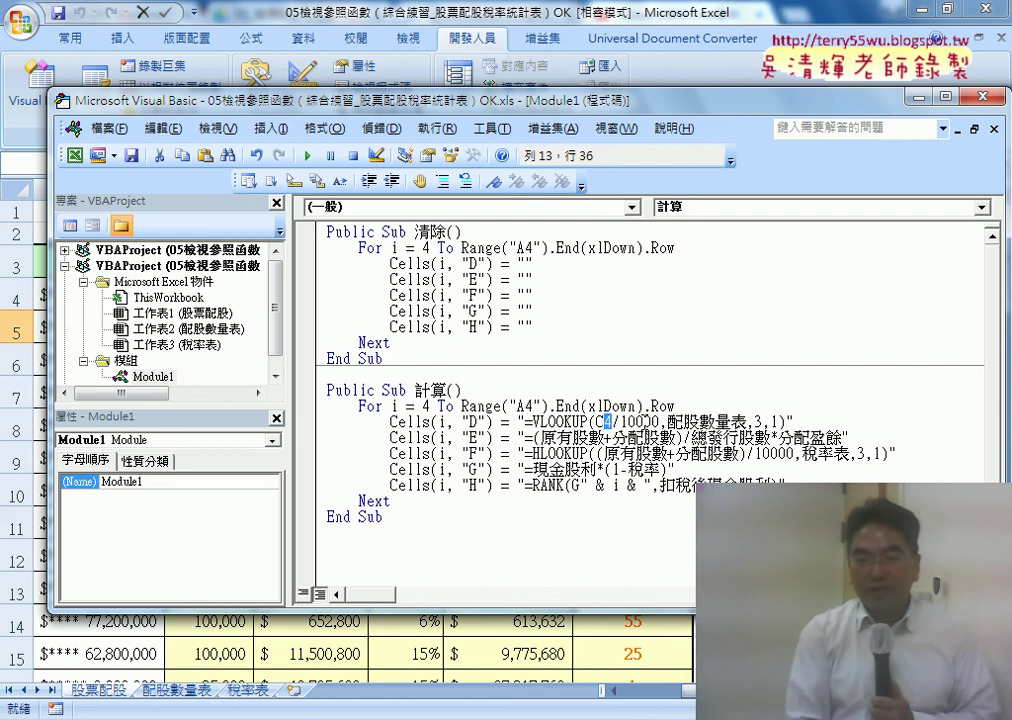
type("\"")
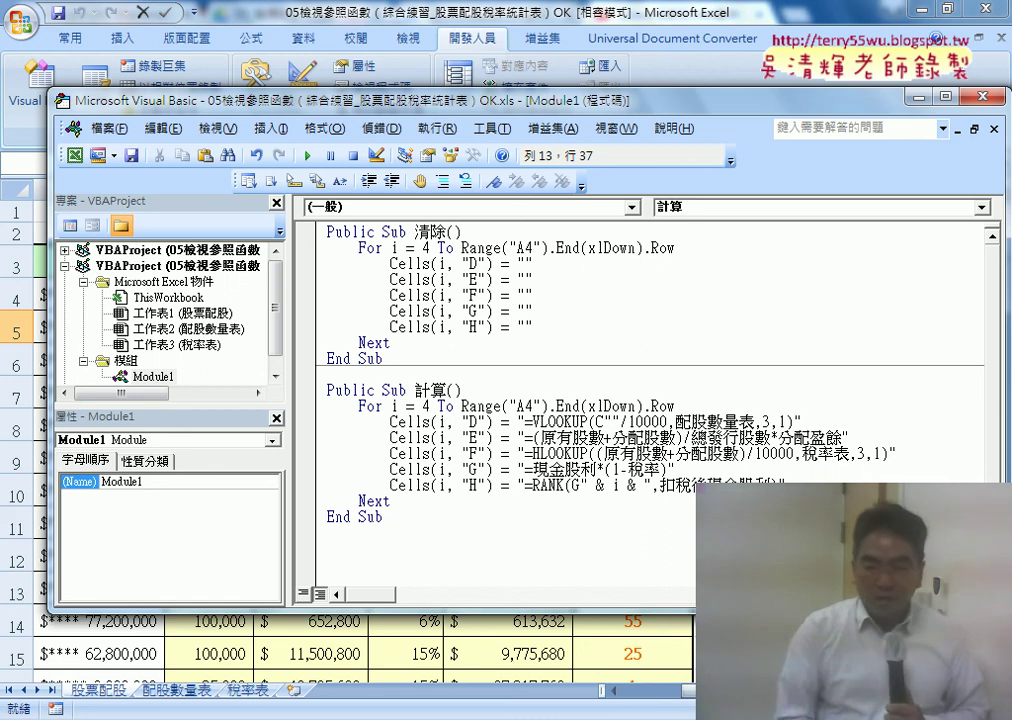
type("&&")
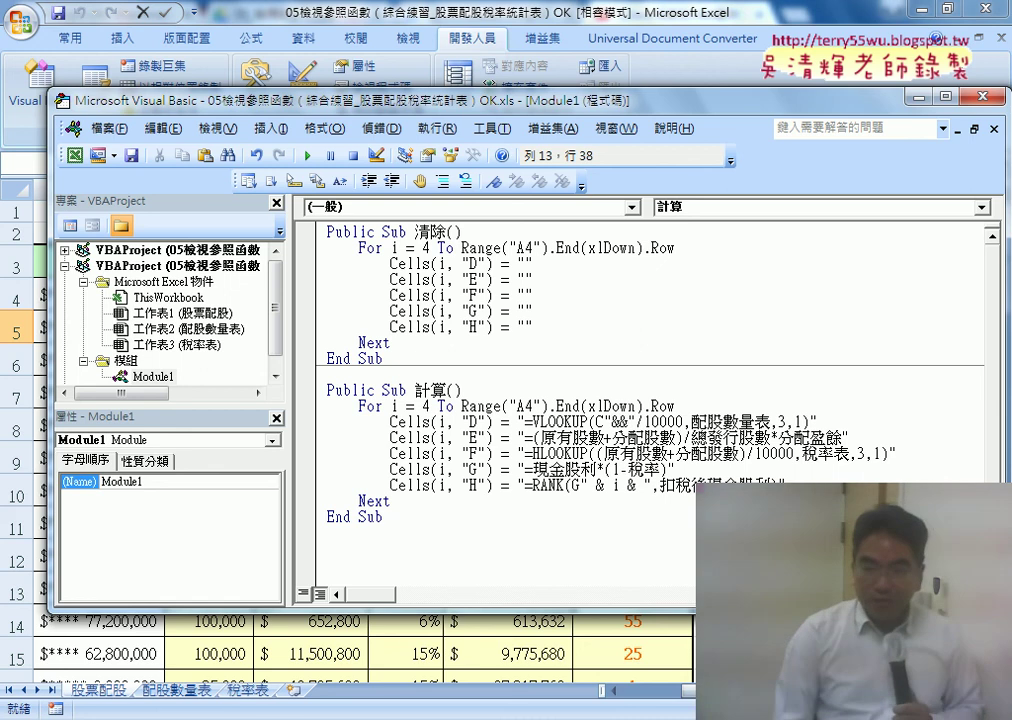
key("Left")
type("i")
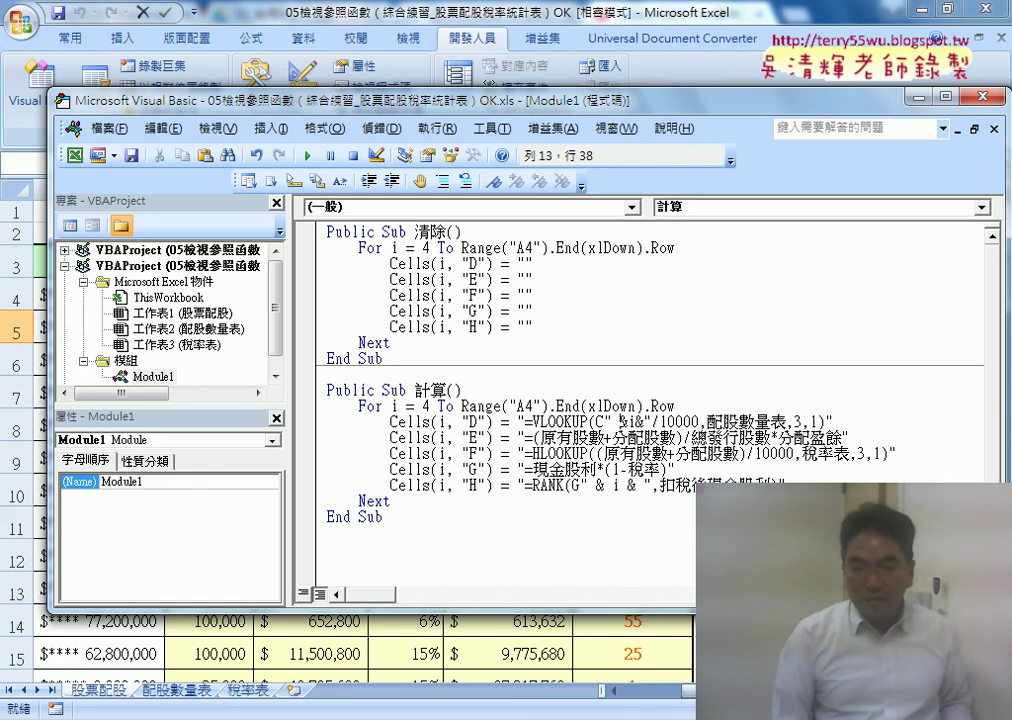
key("Right")
key("space")
key("Right")
key("space")
key("Right")
key("space")
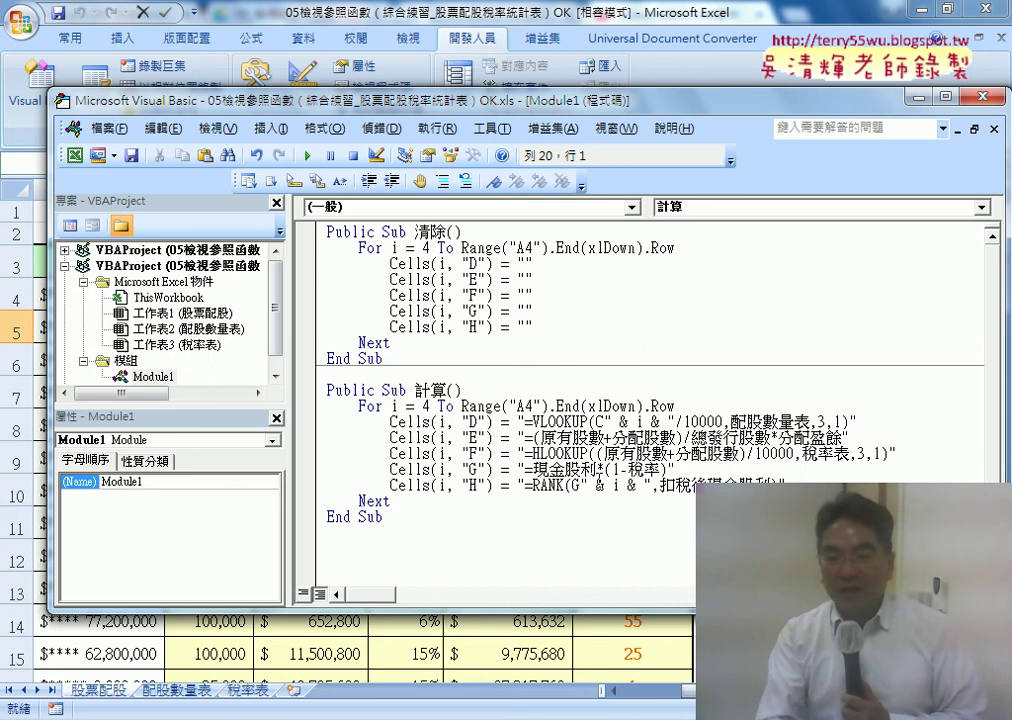
Step: Compare with the RANK line's row concatenation, then clear the sheet's D–H results with 清除
left_click_drag(583, 485, 652, 485)
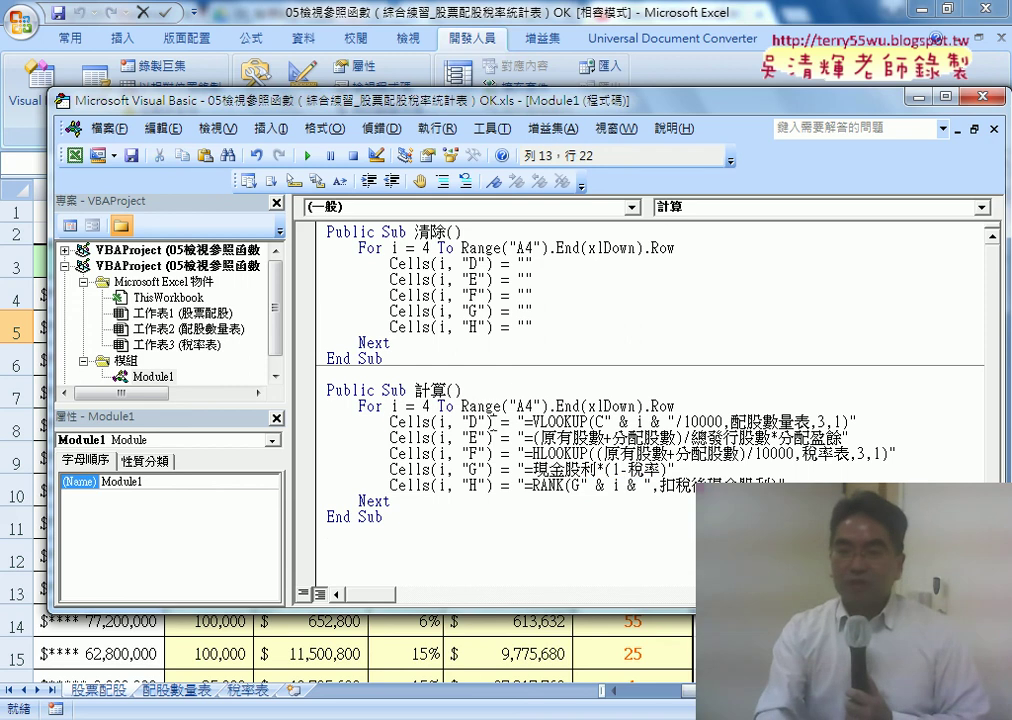
left_click_drag(492, 422, 390, 422)
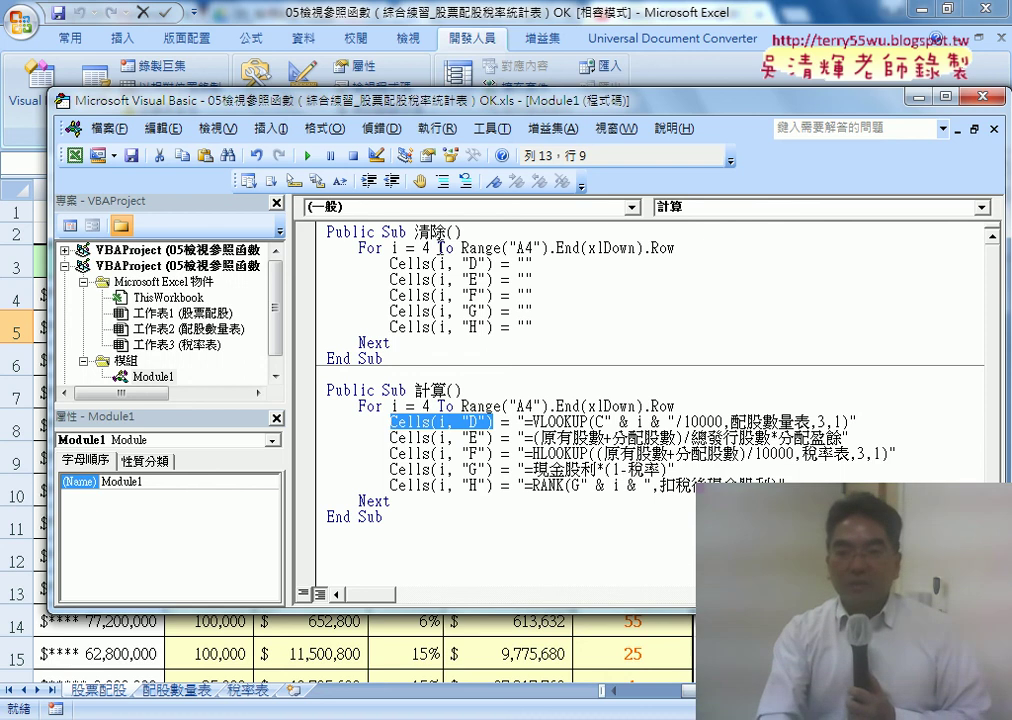
left_click_drag(436, 113, 370, 114)
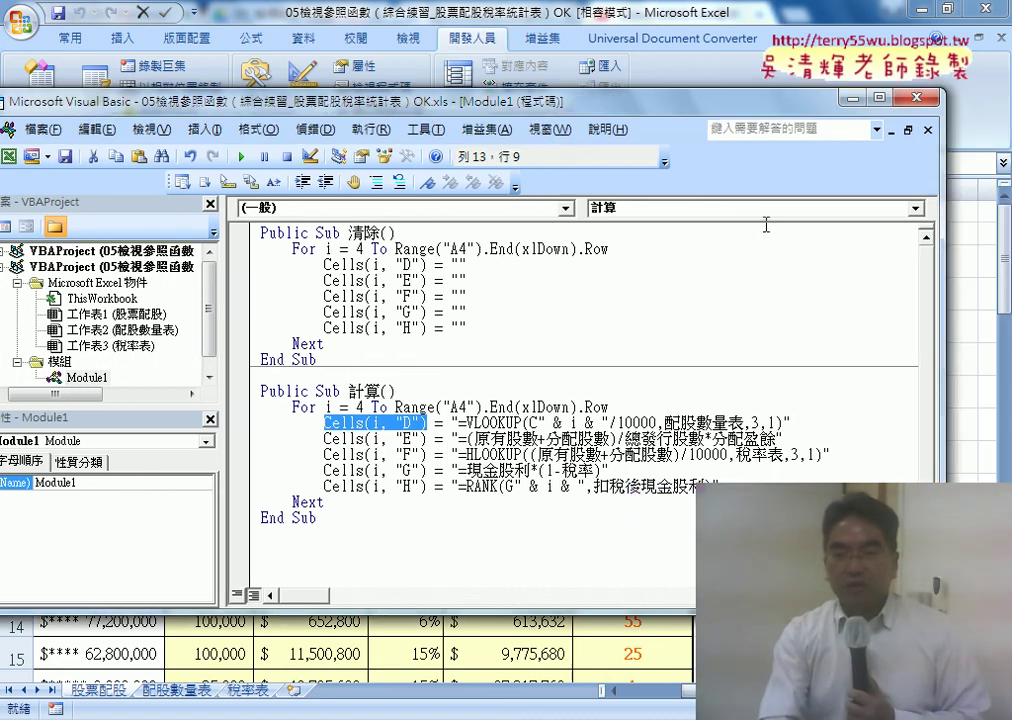
left_click(955, 351)
left_click(826, 326)
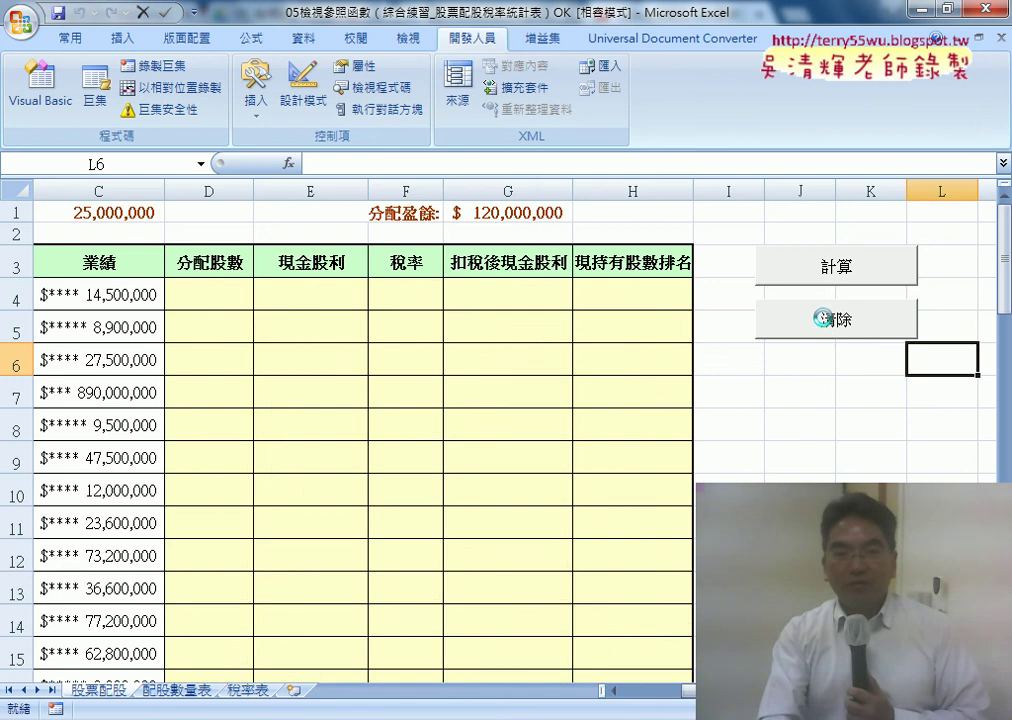
Step: Run 計算 then 清除 twice to check the table fills and empties
left_click(821, 275)
left_click(825, 325)
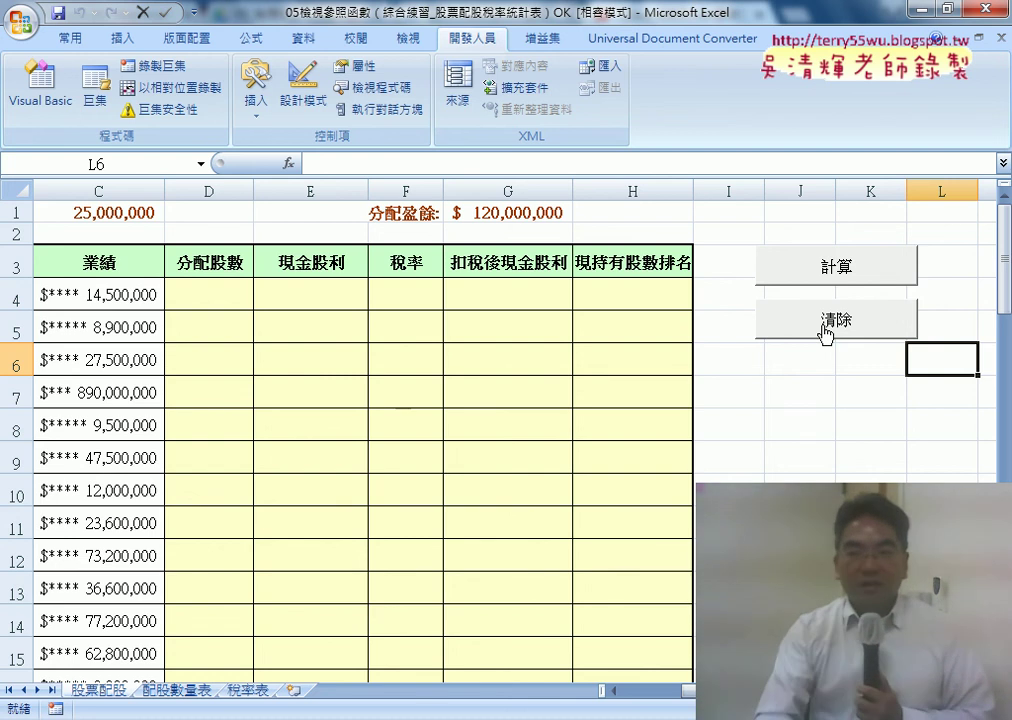
left_click(765, 265)
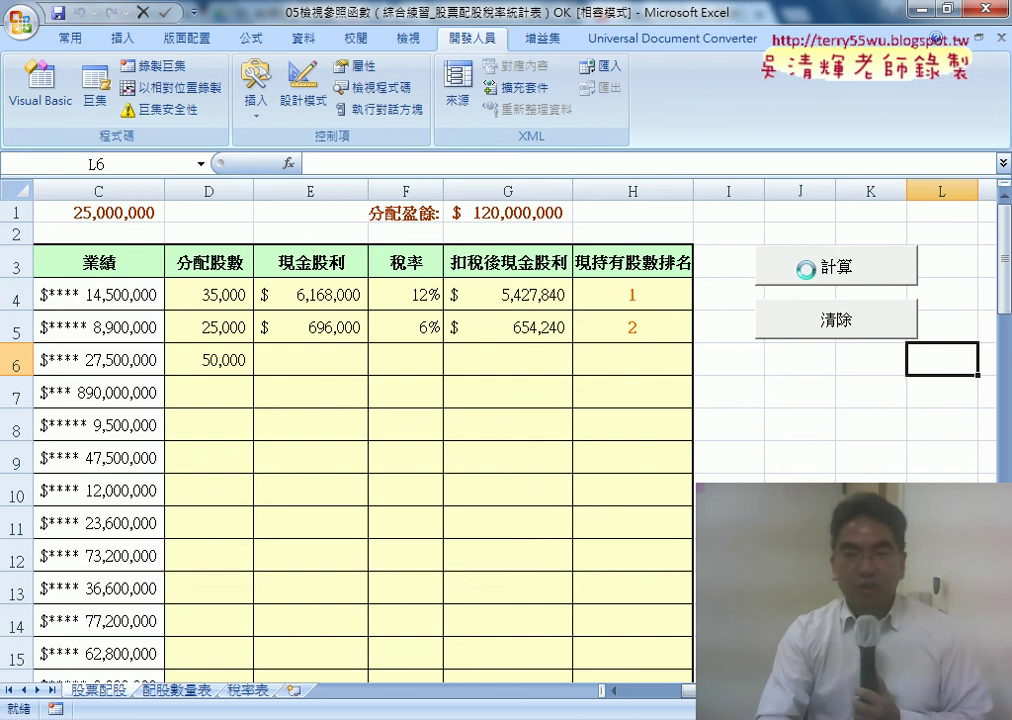
left_click(808, 324)
Step: Open the 清除 button's assigned macro in the Visual Basic Editor via 指定巨集 and 編輯
right_click(809, 326)
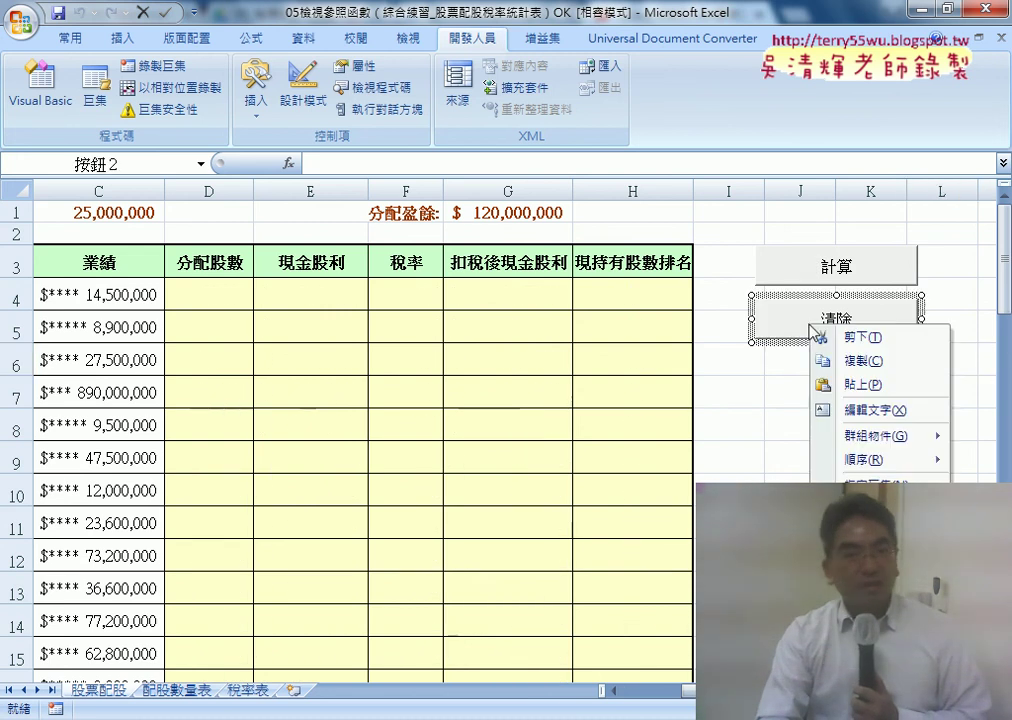
left_click(865, 483)
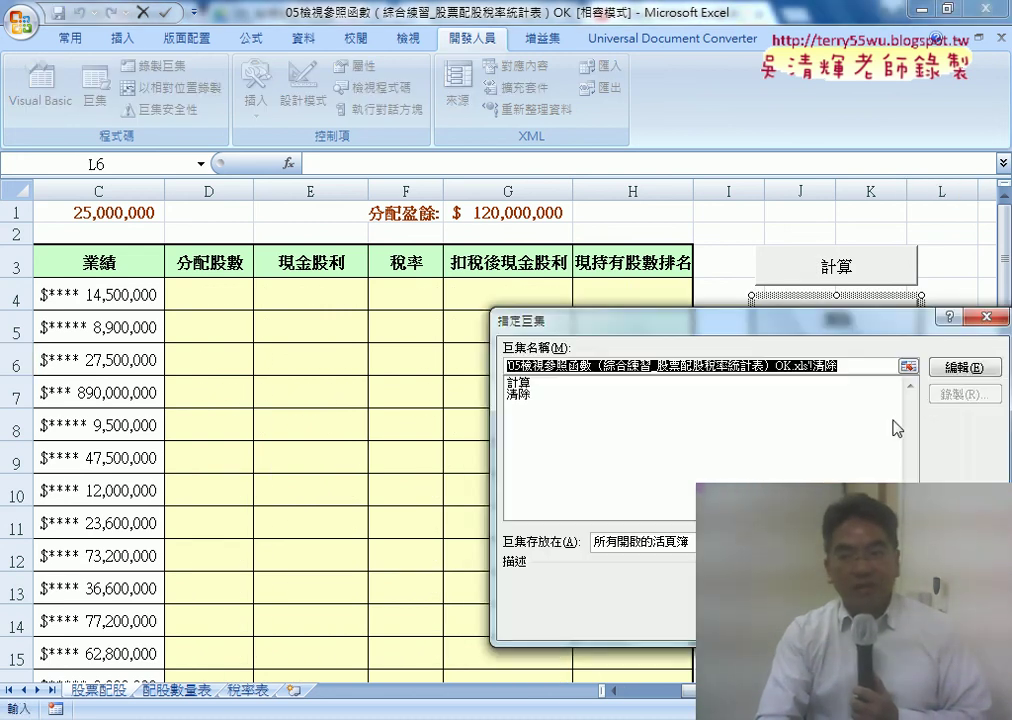
left_click(963, 367)
Step: Comment out the 清除 macro's For…Next loop and add a blank line after Next
left_click_drag(568, 110, 620, 61)
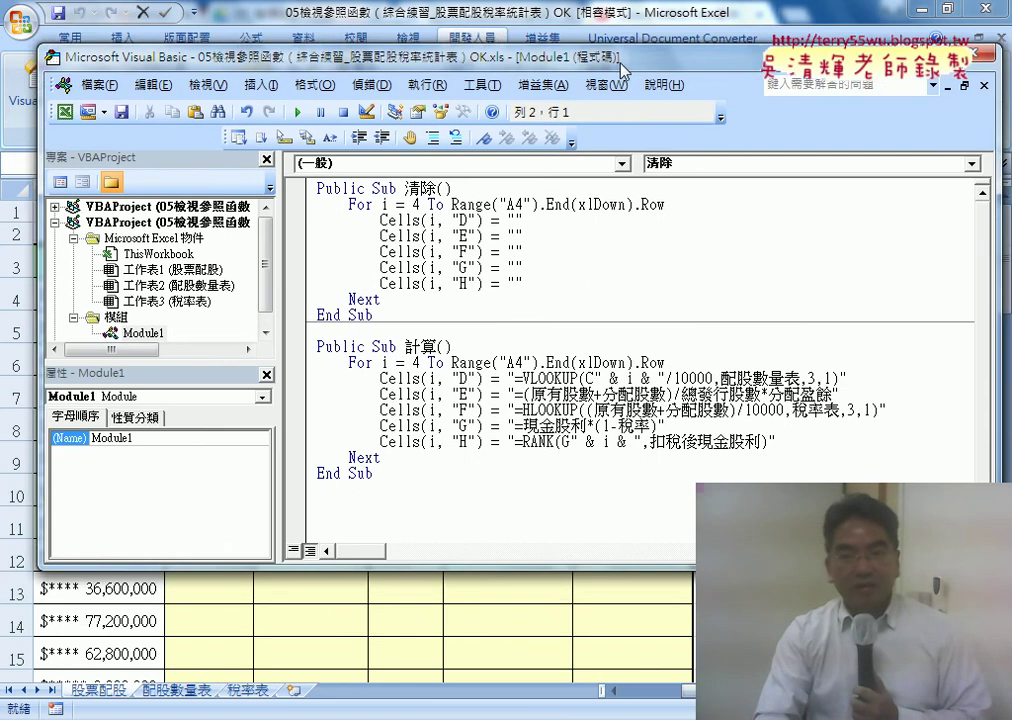
left_click_drag(390, 294, 321, 202)
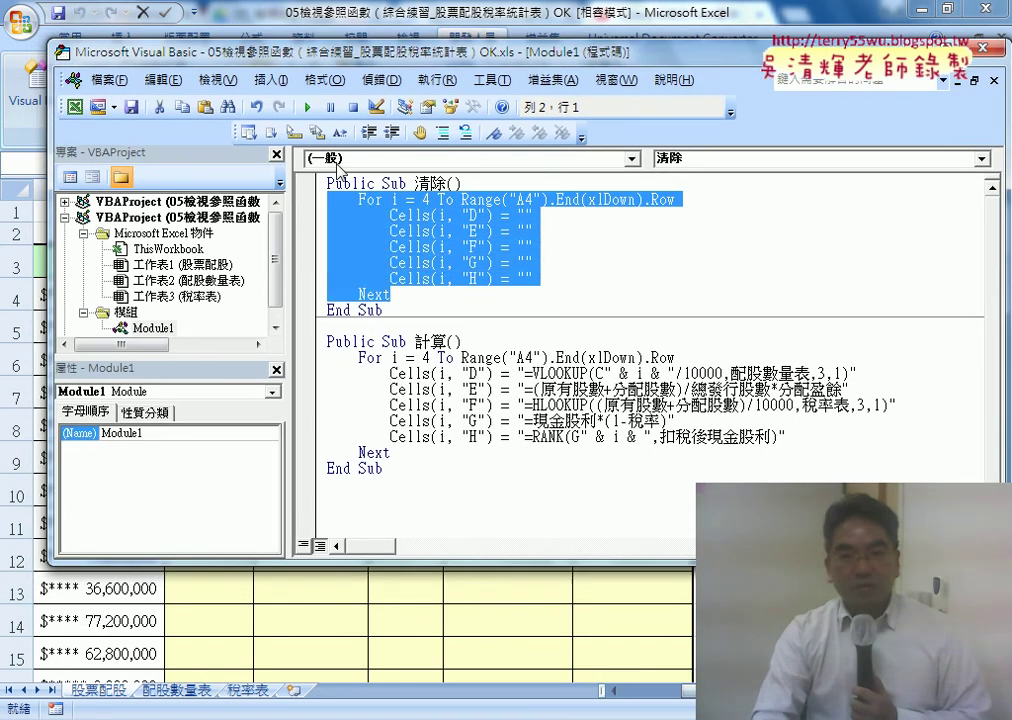
left_click_drag(240, 133, 80, 133)
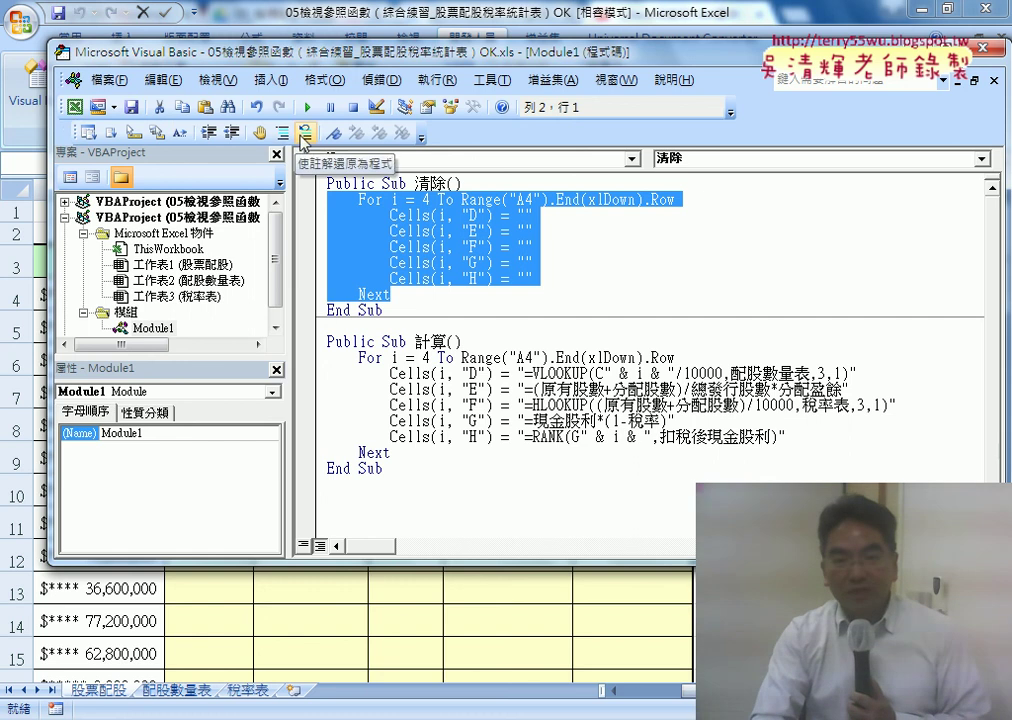
left_click(284, 133)
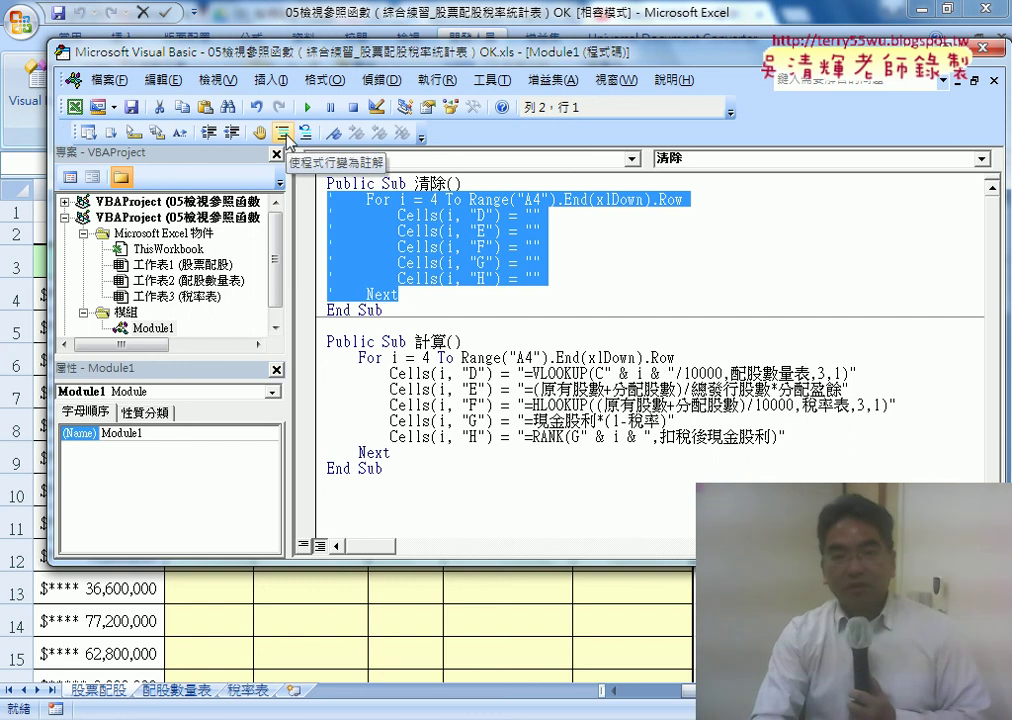
left_click(443, 297)
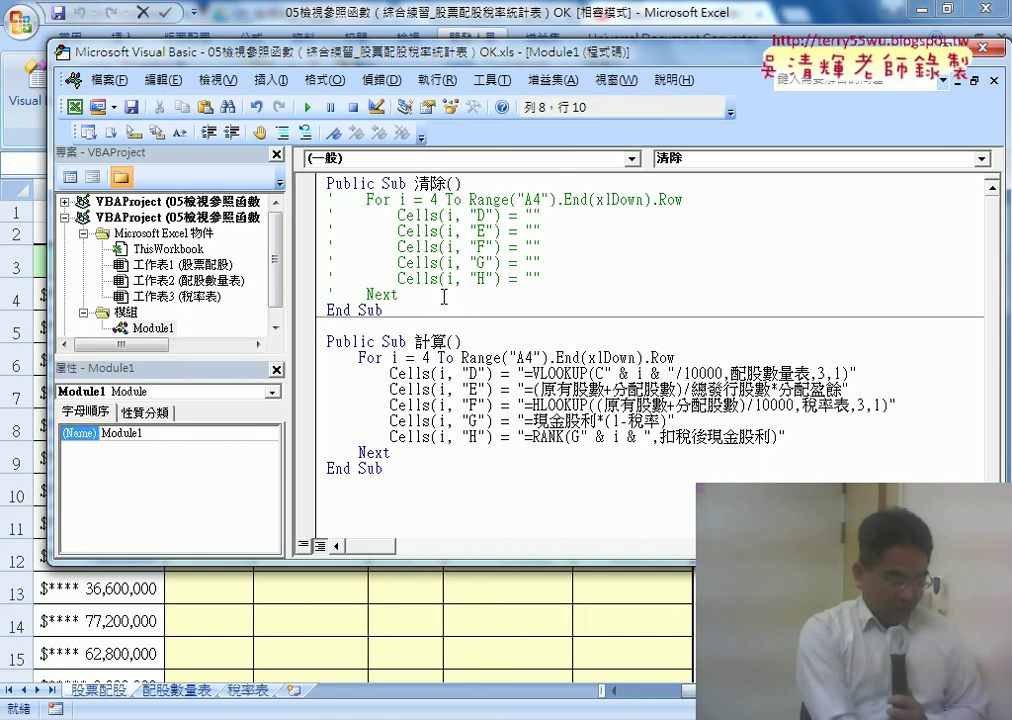
key("Return")
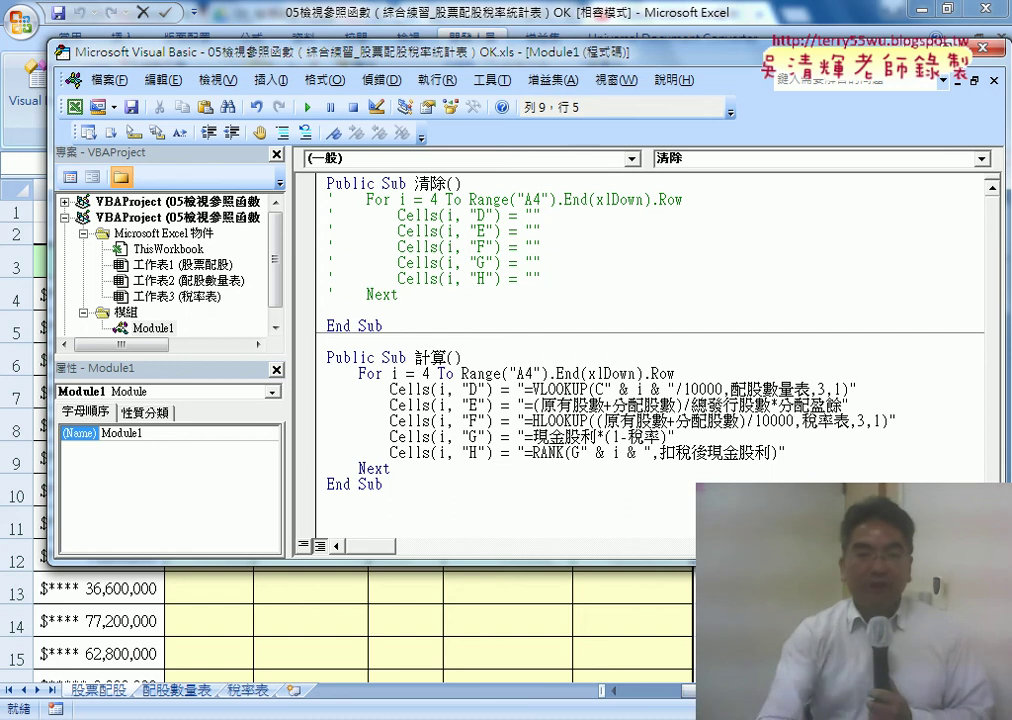
Step: Type range("D4:H").ClearContents below the commented loop, picking ClearContents from IntelliSense
left_click_drag(348, 65, 581, 113)
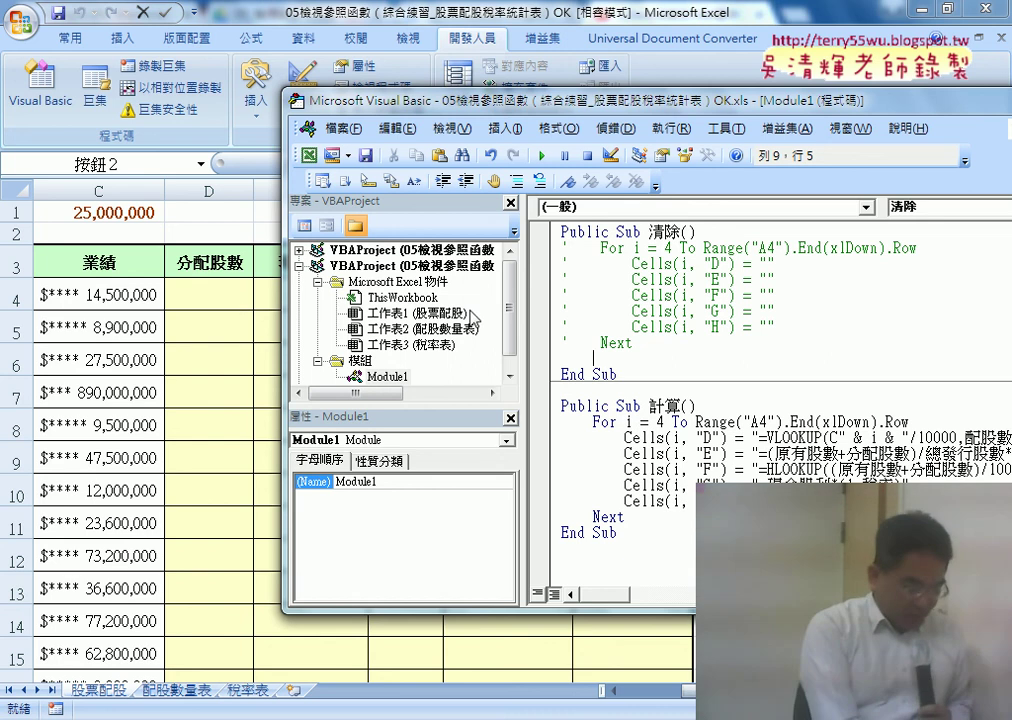
type("range")
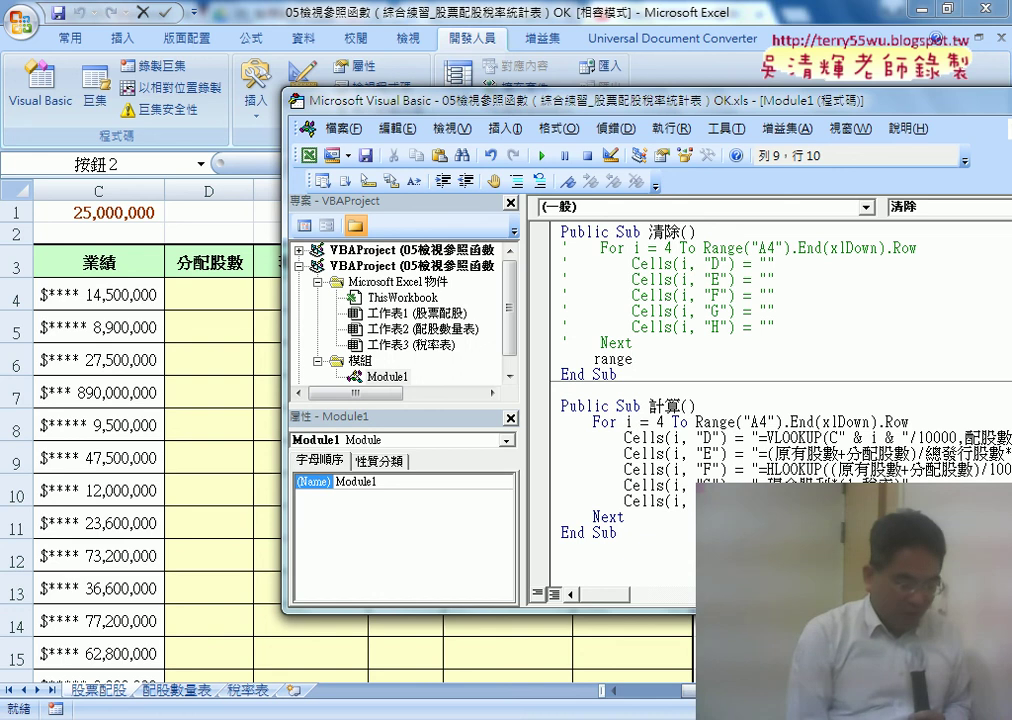
type("(\"D")
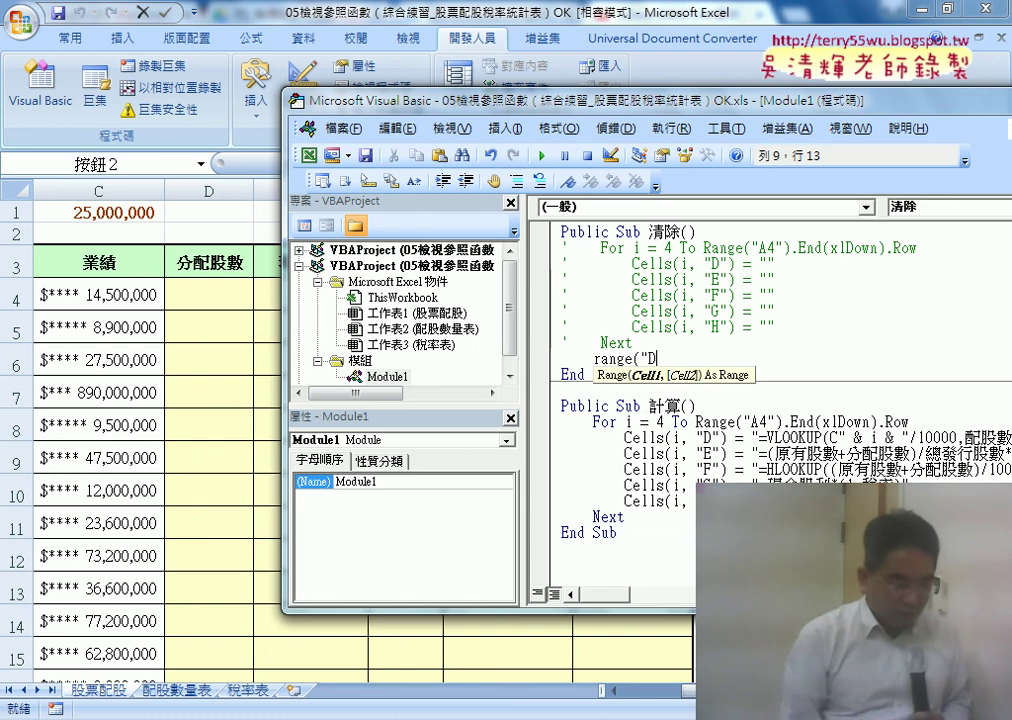
type("4:H")
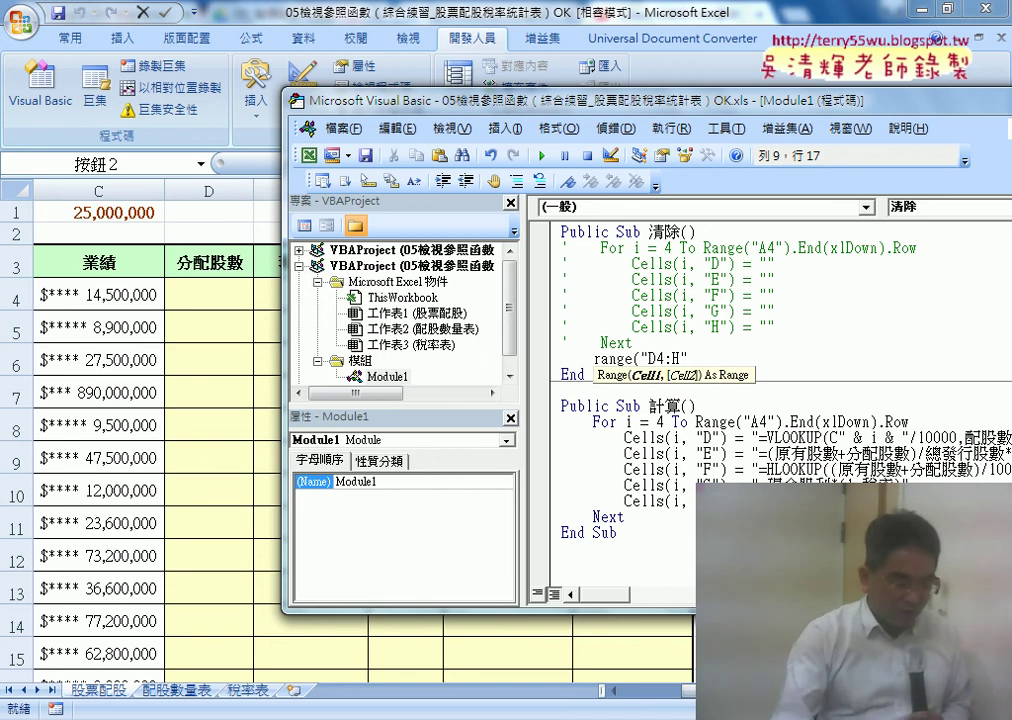
type(")")
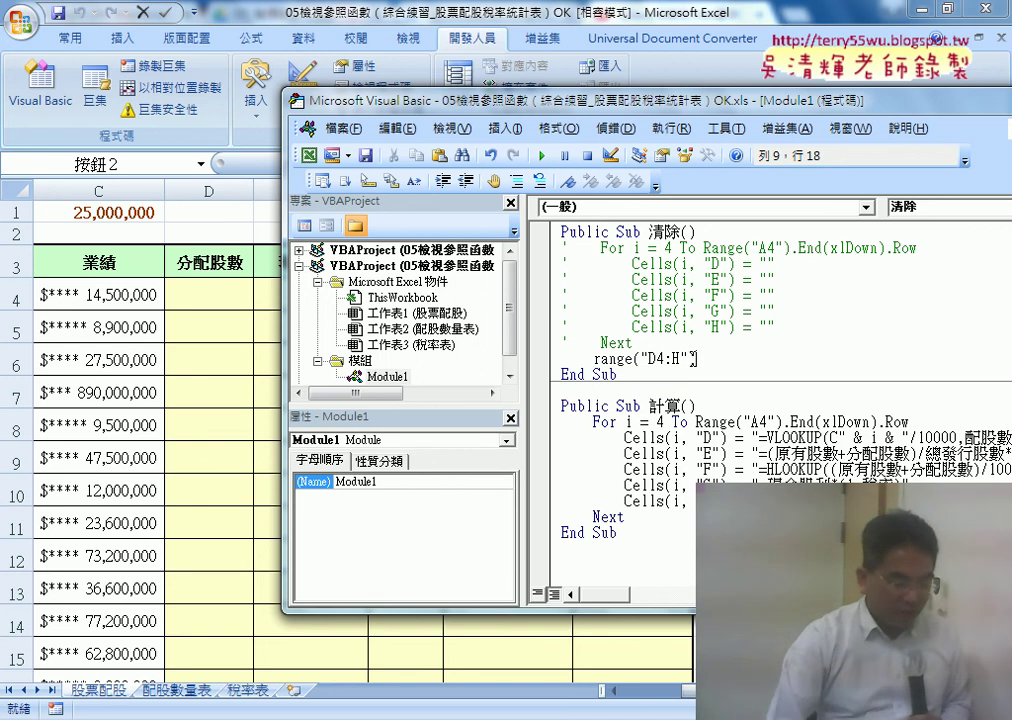
key("Left")
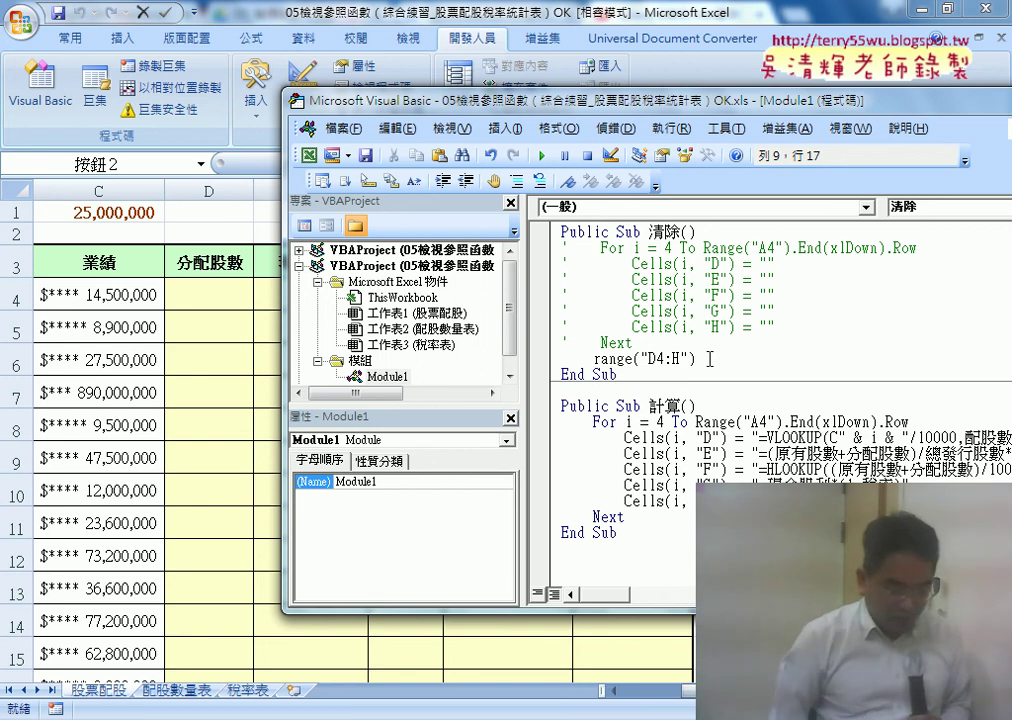
type(".")
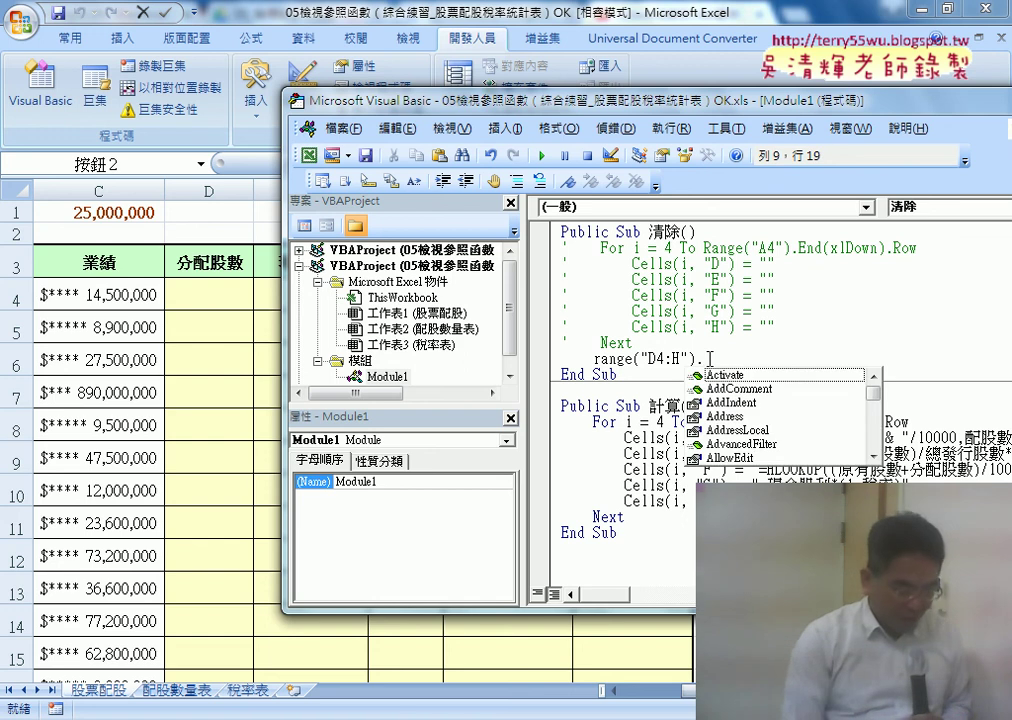
type("c")
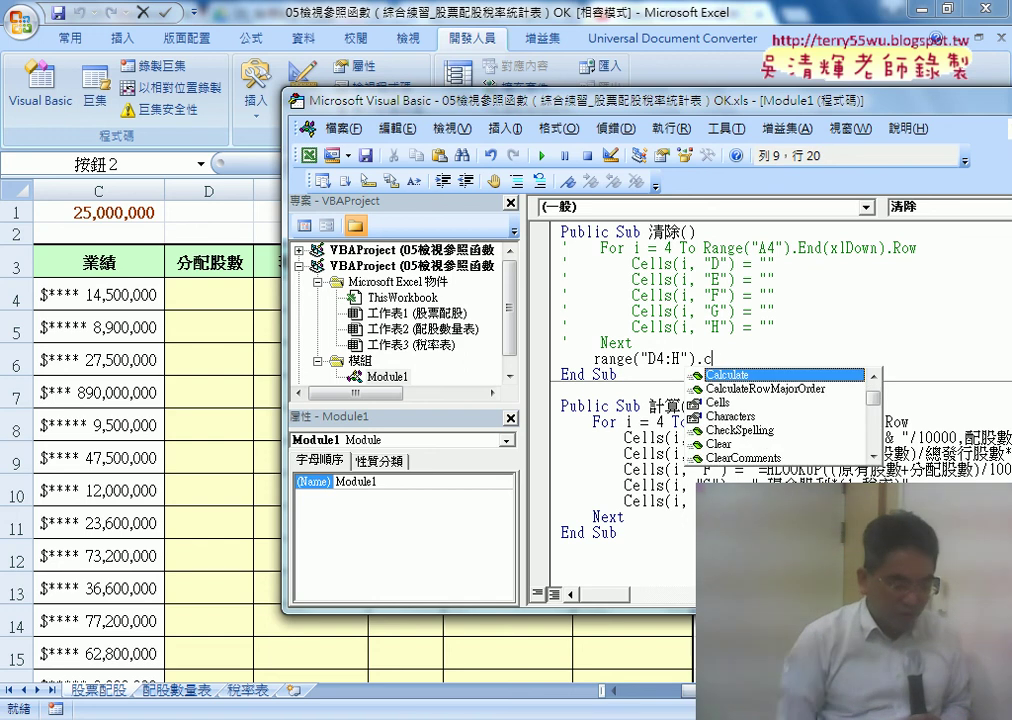
type("l")
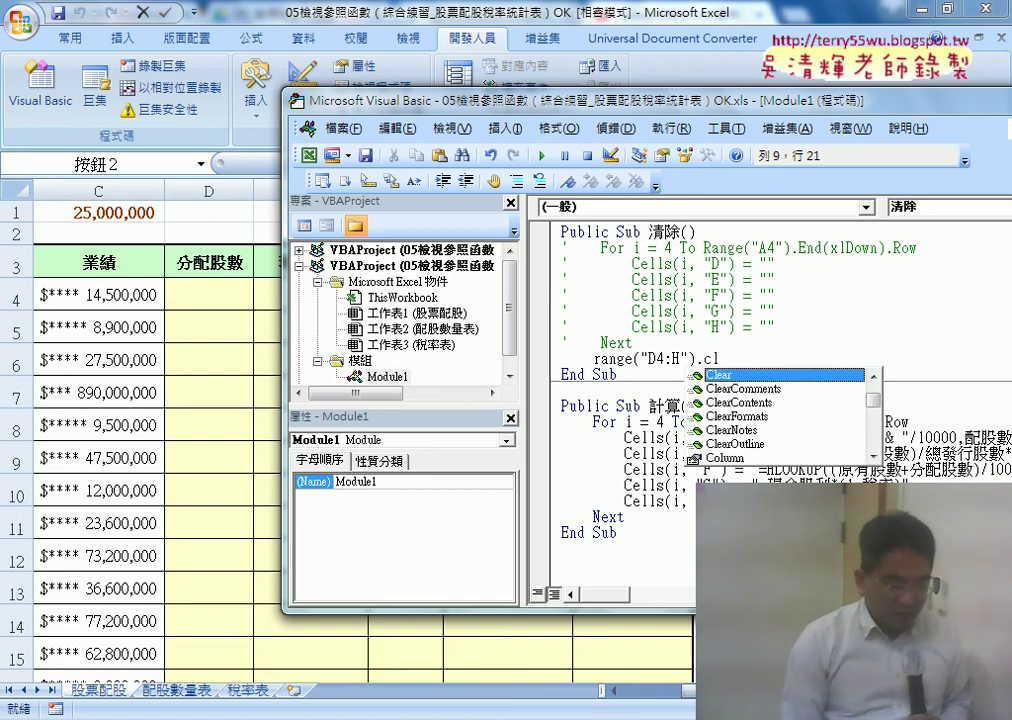
key("Down")
key("Down")
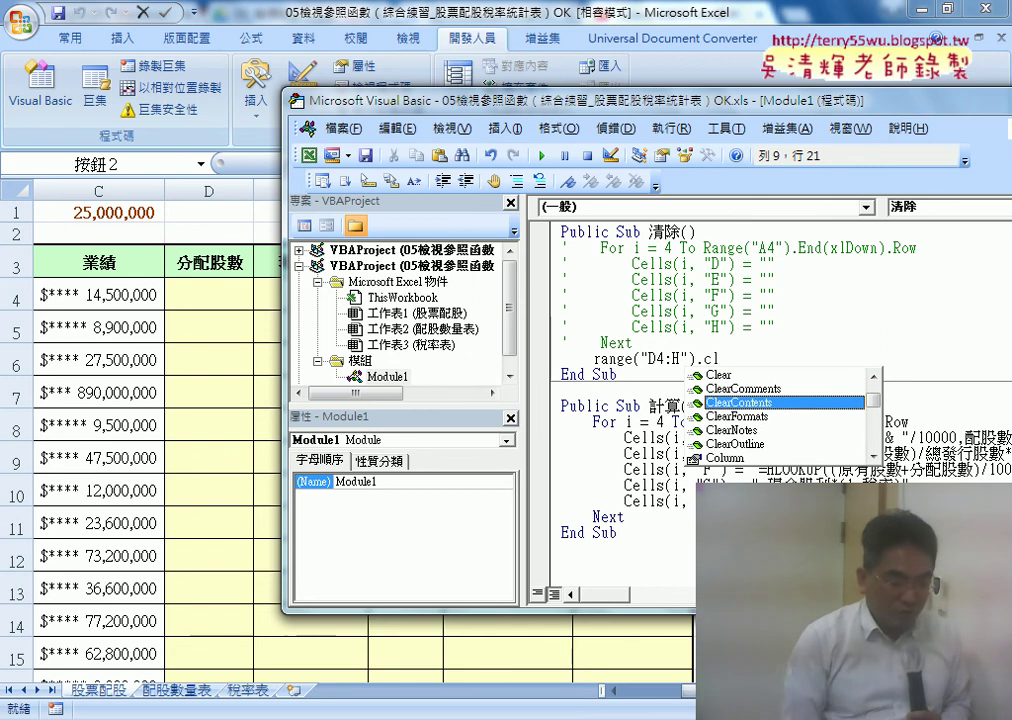
key("Up")
key("Up")
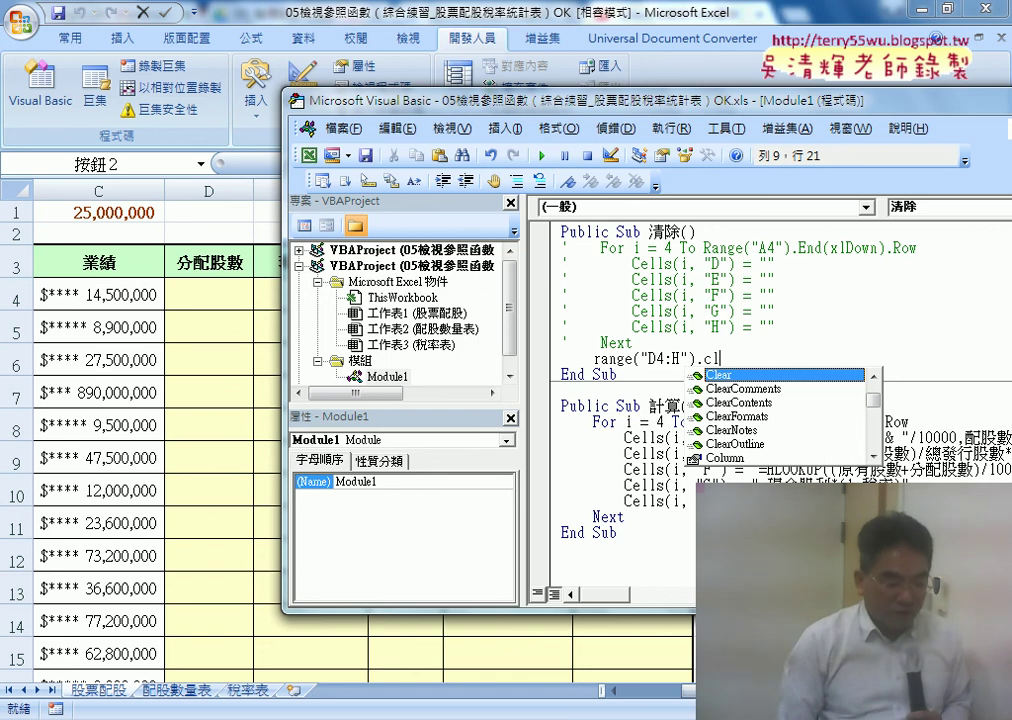
key("Down")
key("Down")
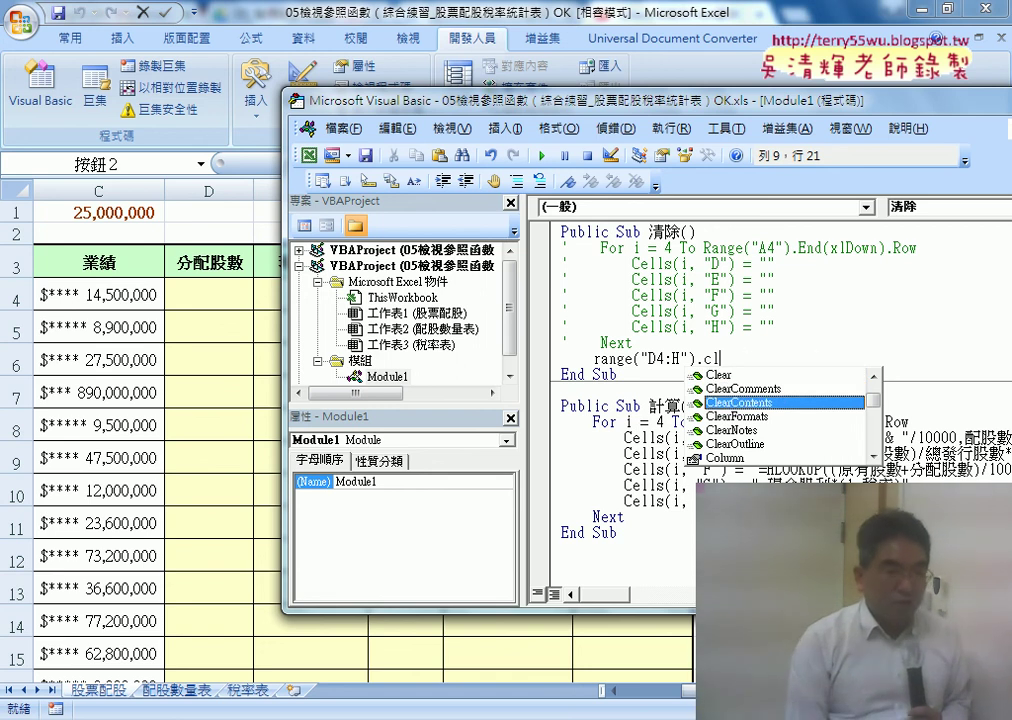
key("space")
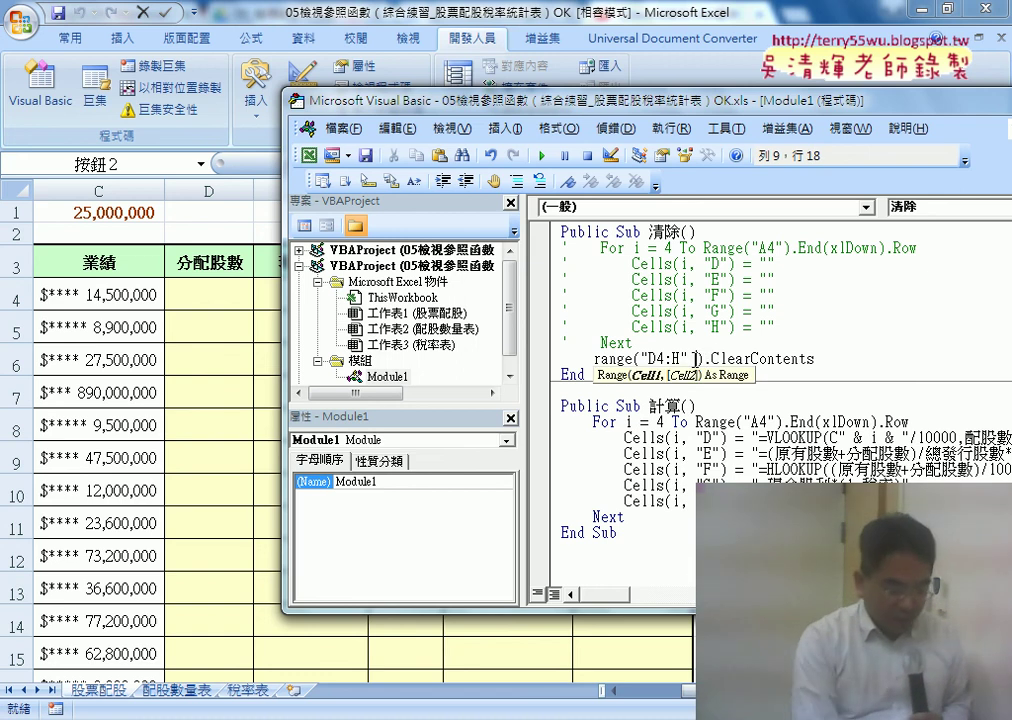
Step: Add & inside the parentheses, dismiss the syntax error, and select the loop's last-row expression
type("&")
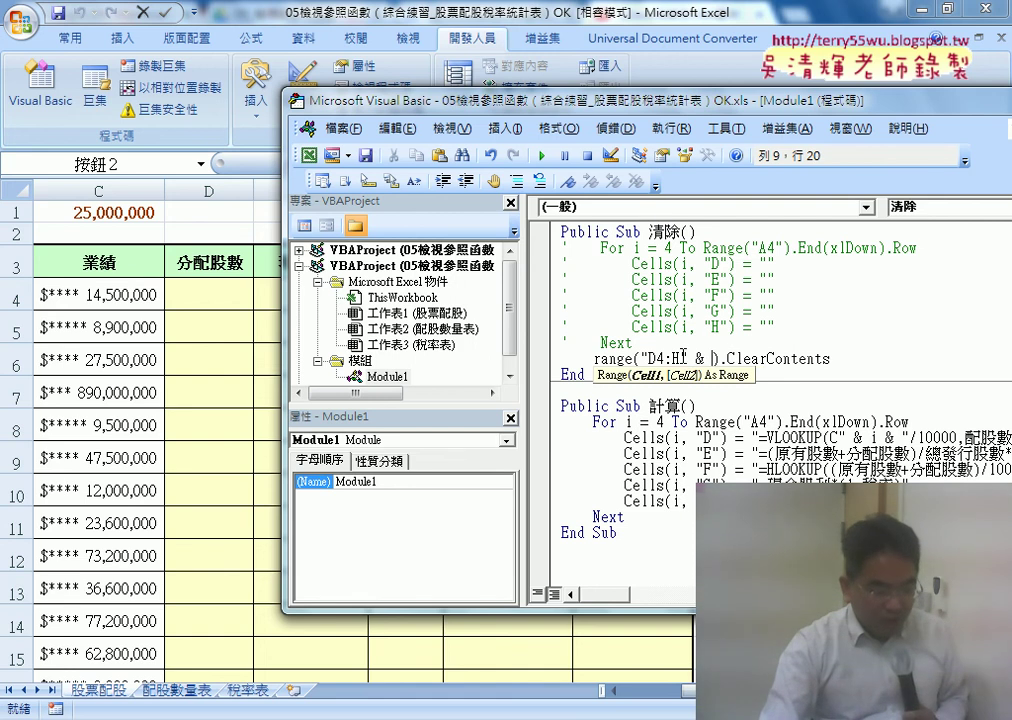
left_click(729, 262)
left_click(505, 448)
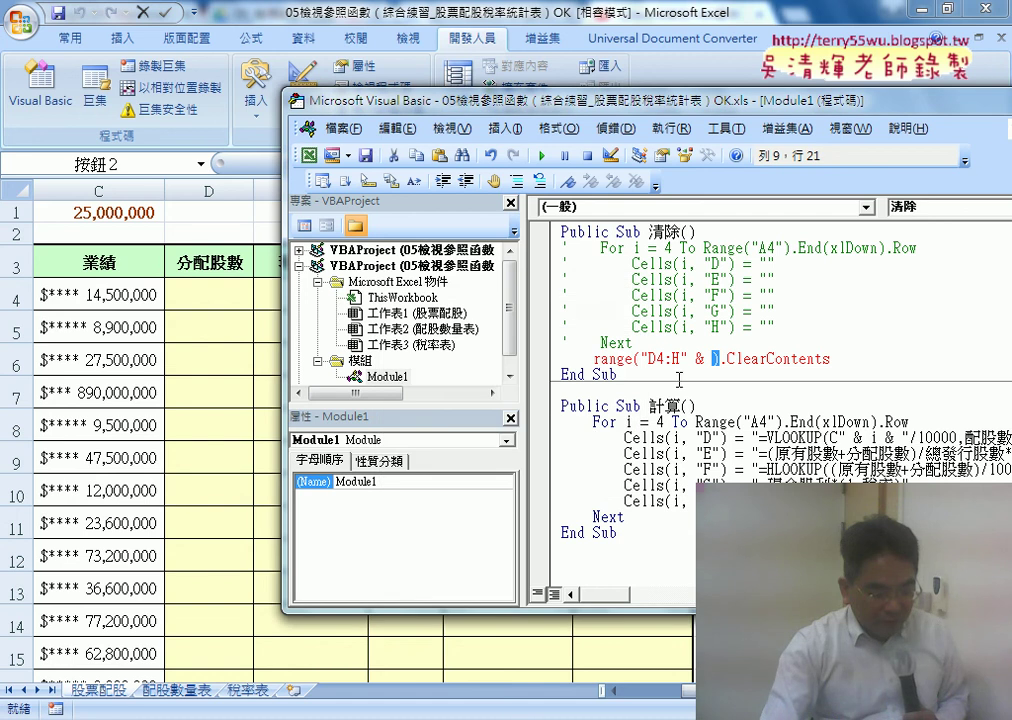
left_click_drag(705, 247, 917, 247)
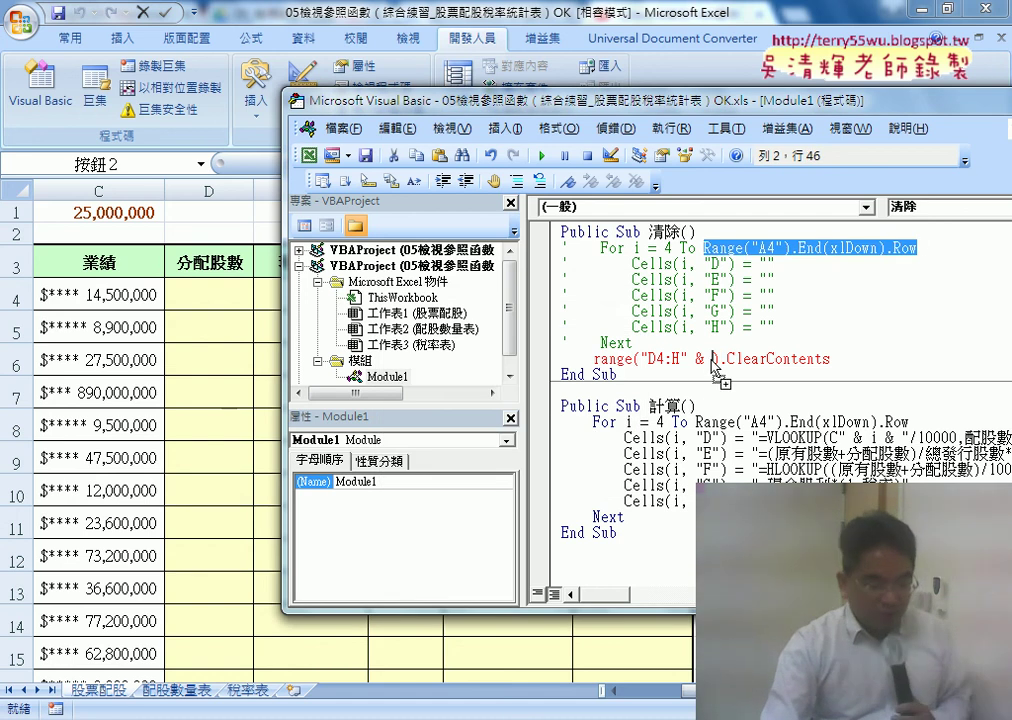
Step: Copy Range("A4").End(xlDown).Row into the ClearContents line to complete the row range
left_click_drag(712, 360, 712, 360)
left_click(737, 397)
left_click_drag(927, 358, 720, 358)
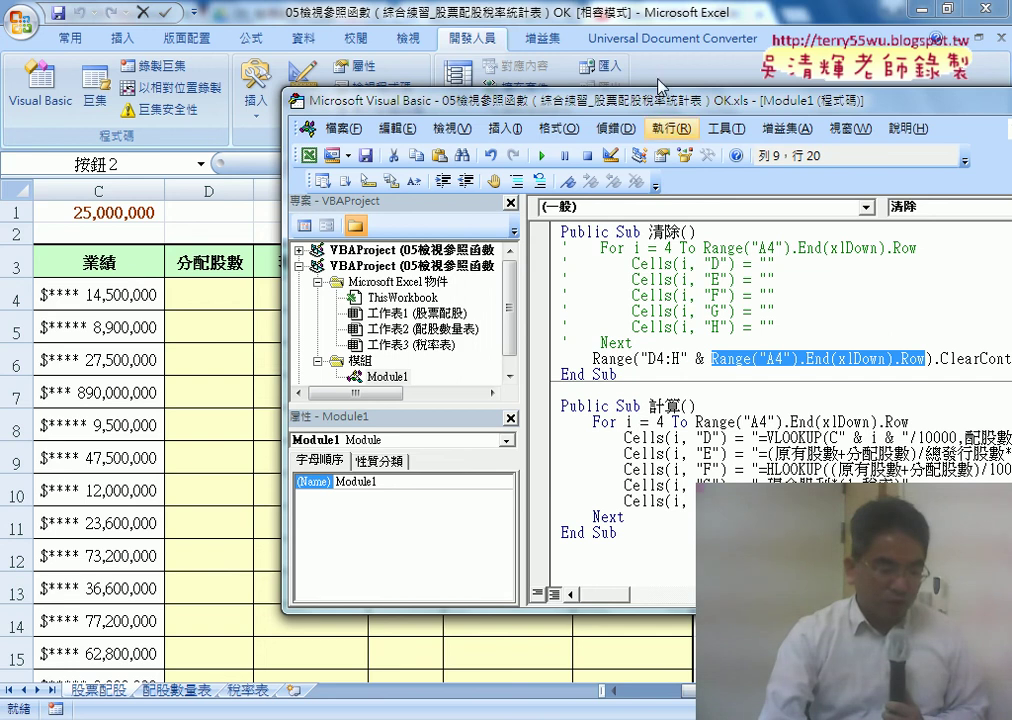
Step: Back in Excel, run 計算 so columns D–H fill with results
left_click(680, 15)
left_click(830, 418)
left_click(828, 265)
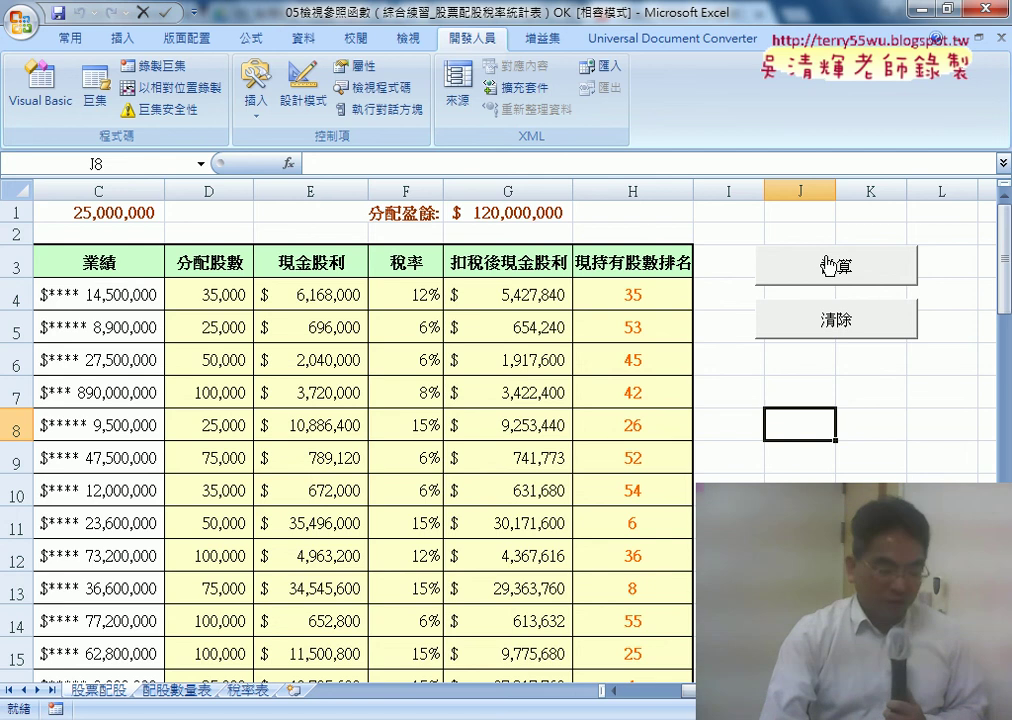
Step: Run the rewritten 清除 macro to empty the shares, dividends, tax rates and rankings
left_click(831, 322)
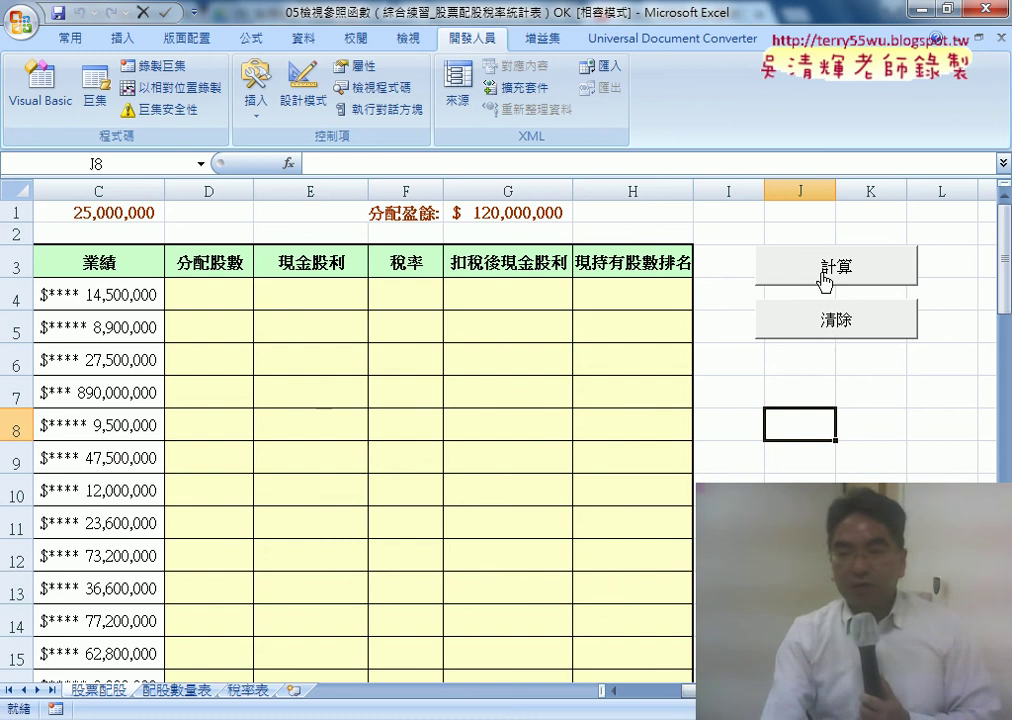
Step: Open the 計算 button's macro code in the VBE and select the 清除 ClearContents line
right_click(825, 282)
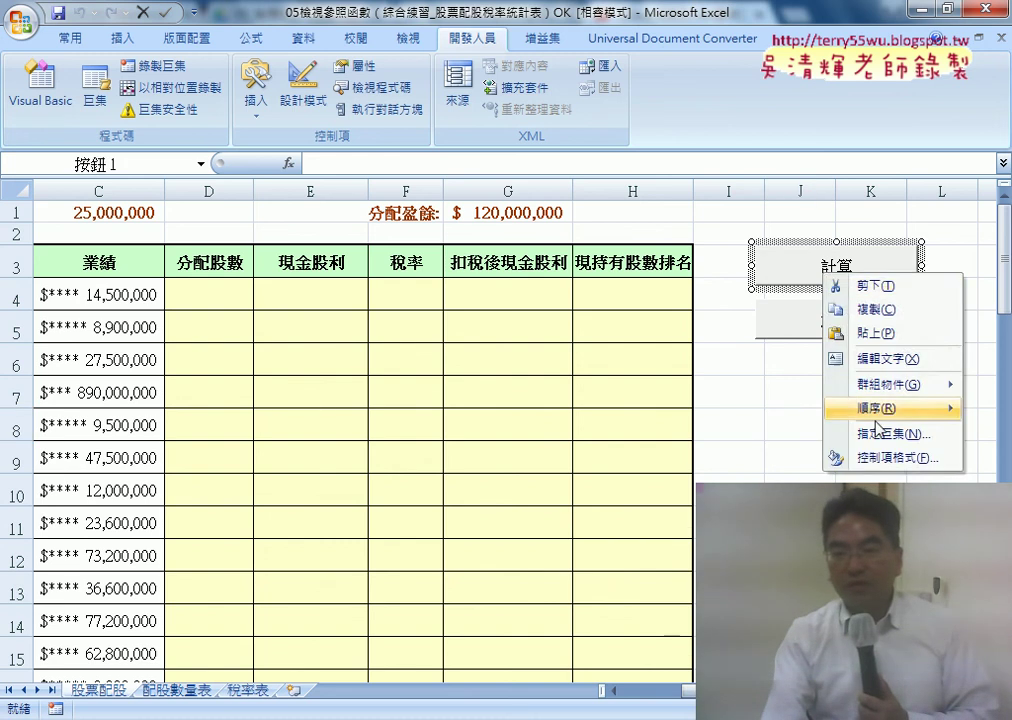
left_click(893, 462)
left_click(957, 316)
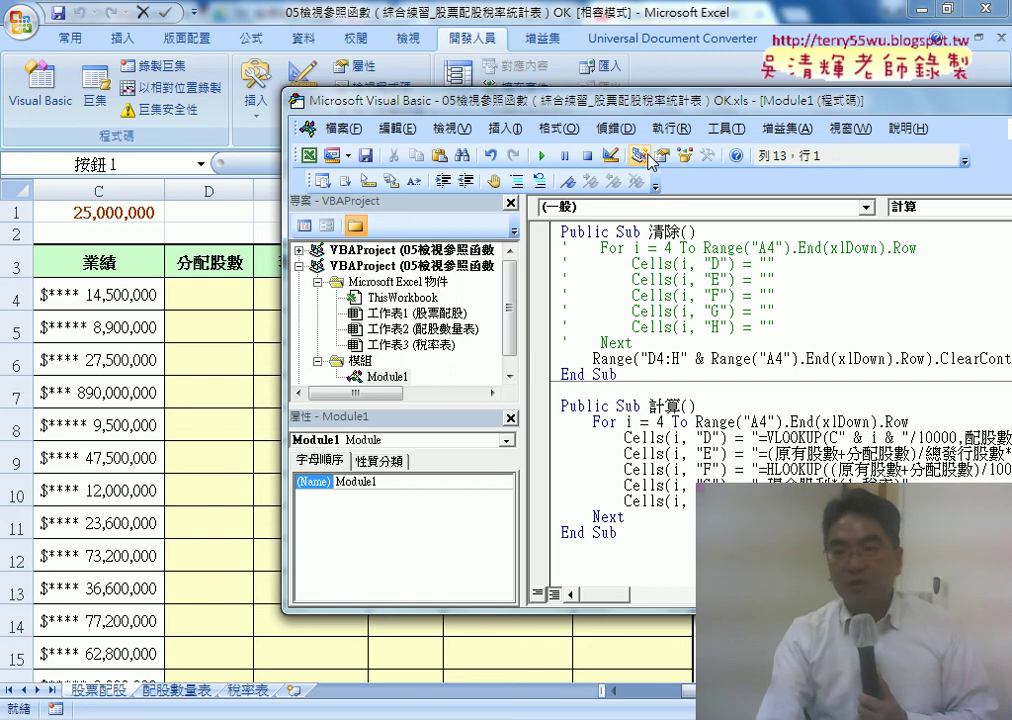
left_click_drag(636, 100, 415, 82)
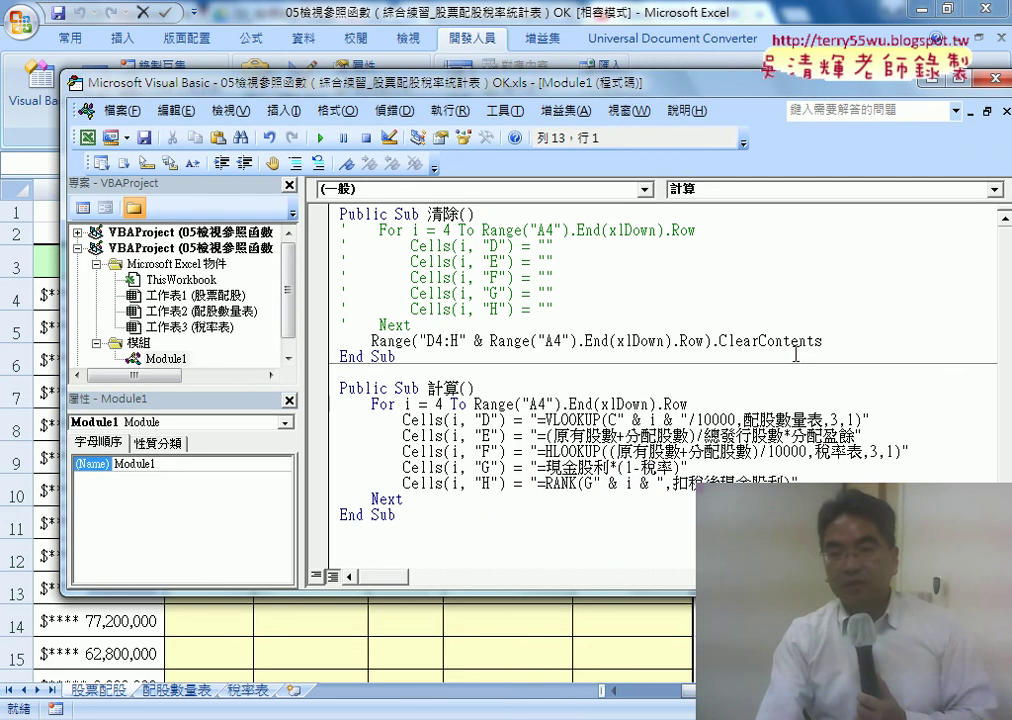
left_click_drag(822, 341, 371, 341)
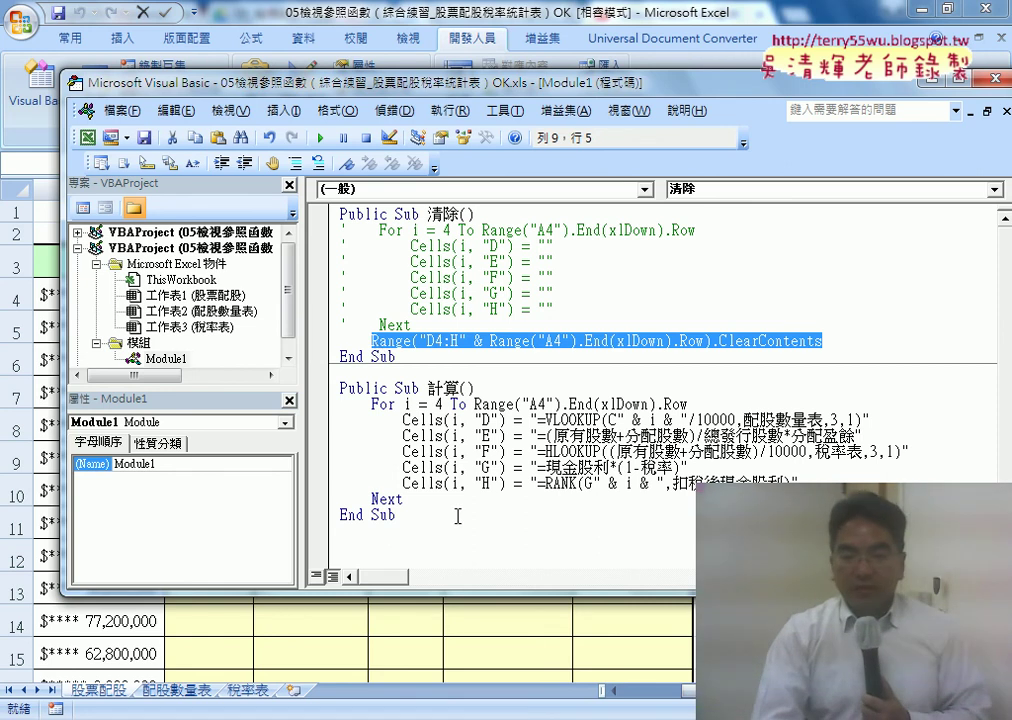
Step: Switch to Chrome's Google Drive course folder and open 05檢視與參照函數練習程式碼
mouse_move(485, 715)
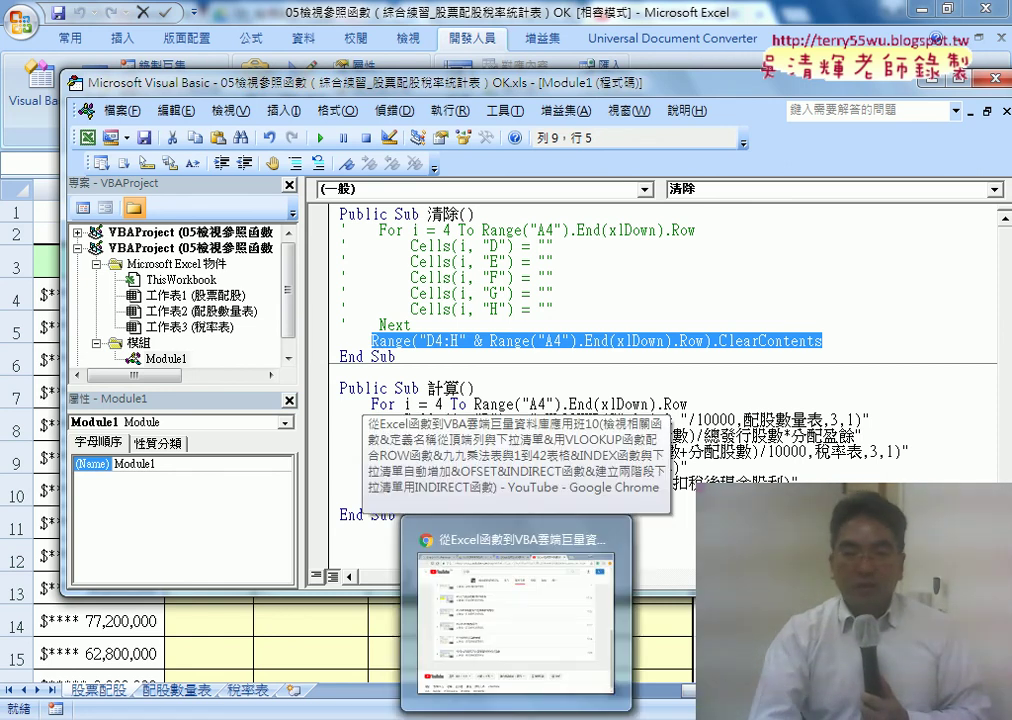
left_click(509, 650)
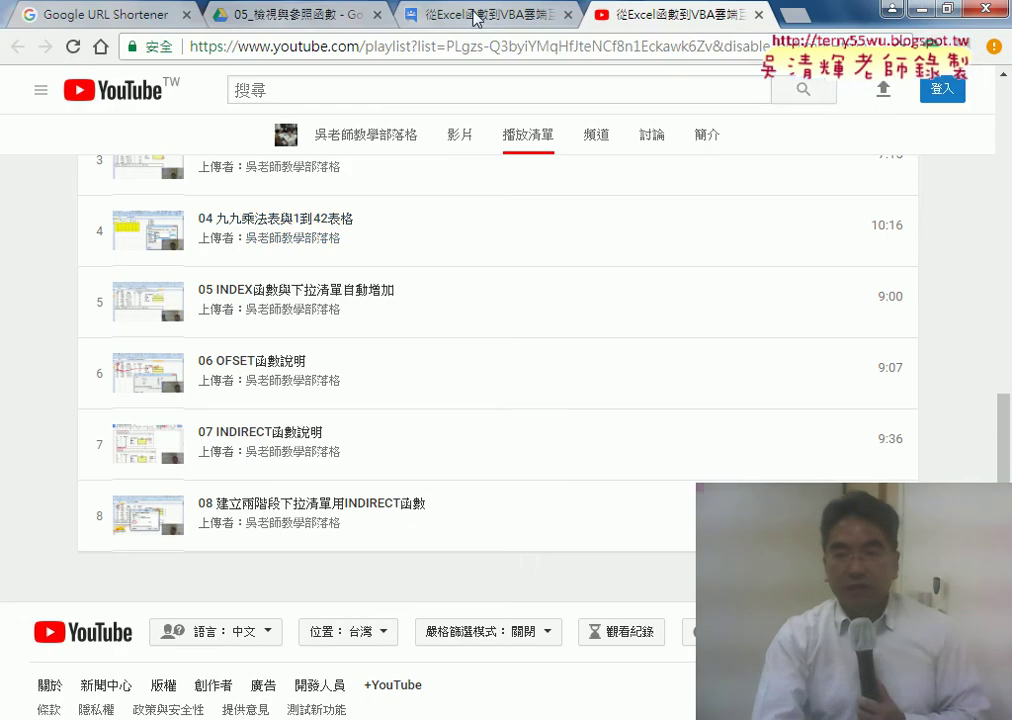
left_click(303, 12)
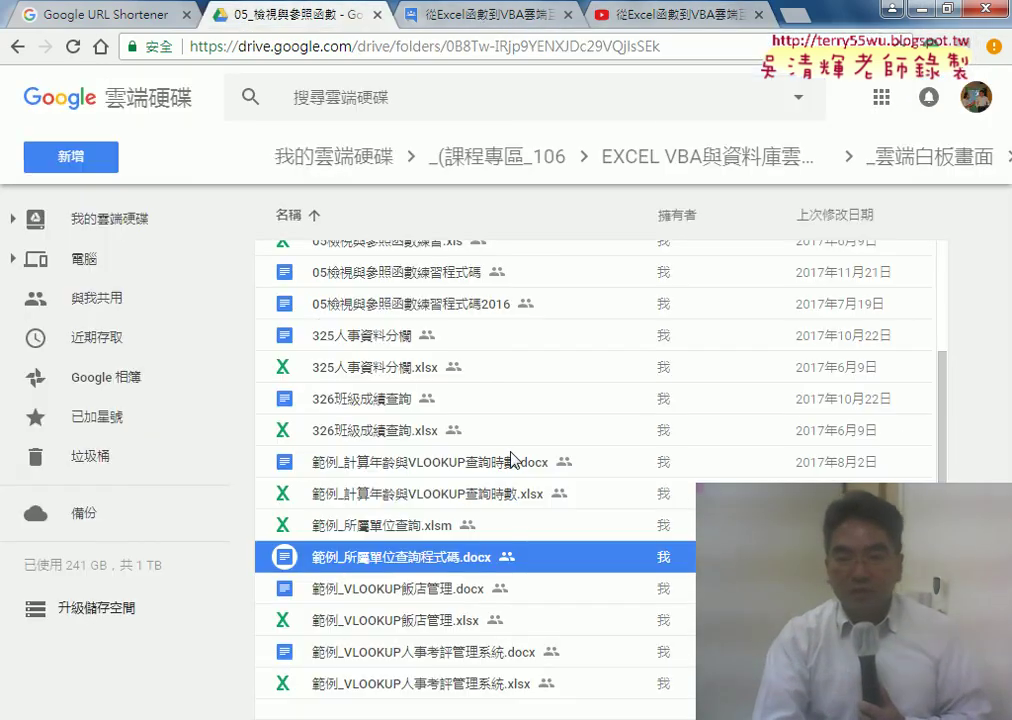
scroll(514, 452, "up", 1)
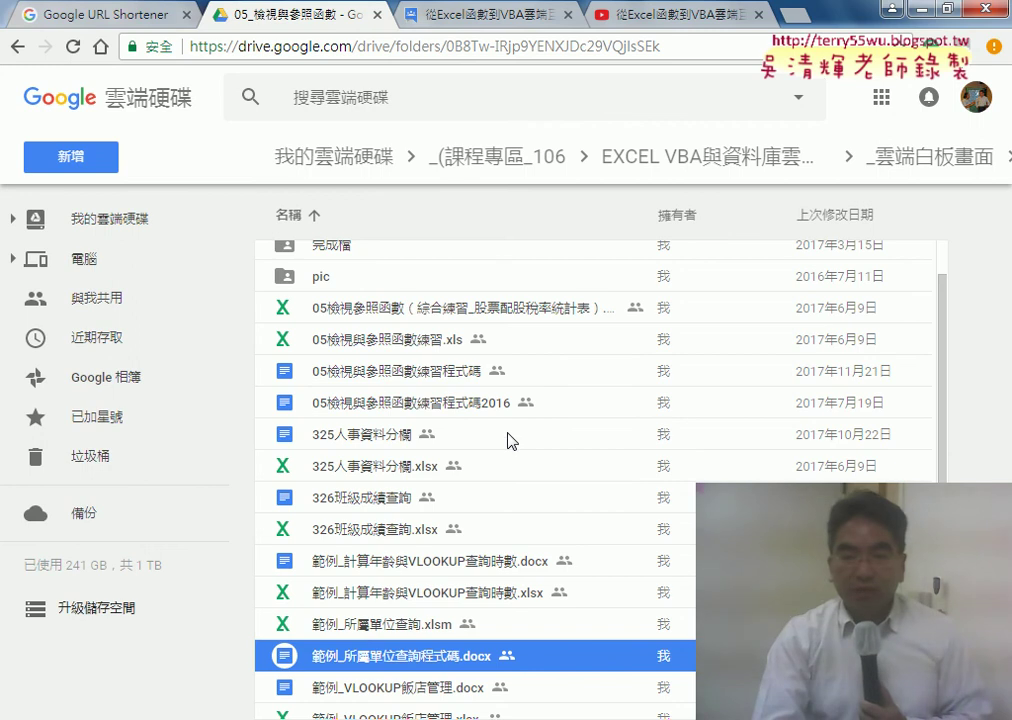
double_click(445, 376)
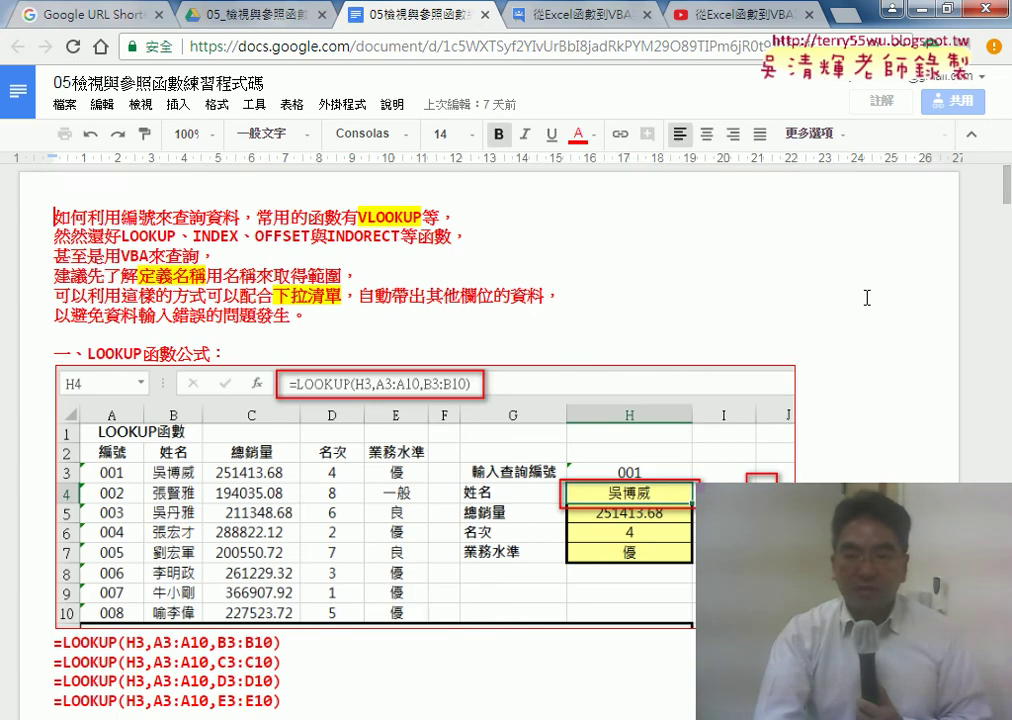
Step: Scroll to the 綜合練習2的VBA程式碼 heading and set its font size to 18
scroll(866, 298, "down", 10)
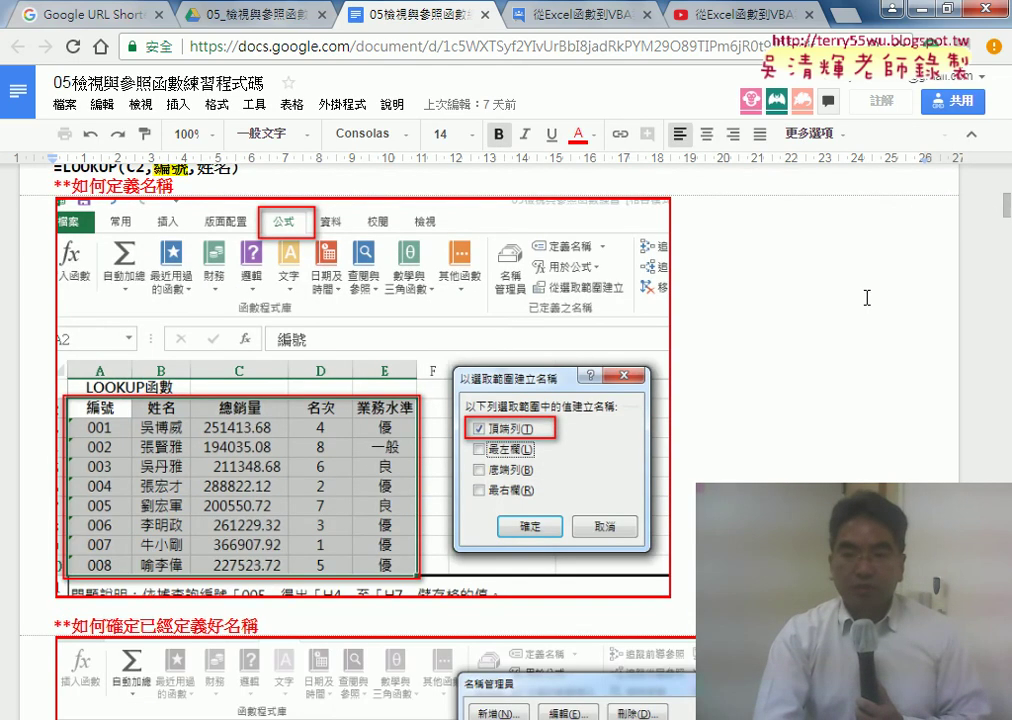
scroll(866, 298, "down", 15)
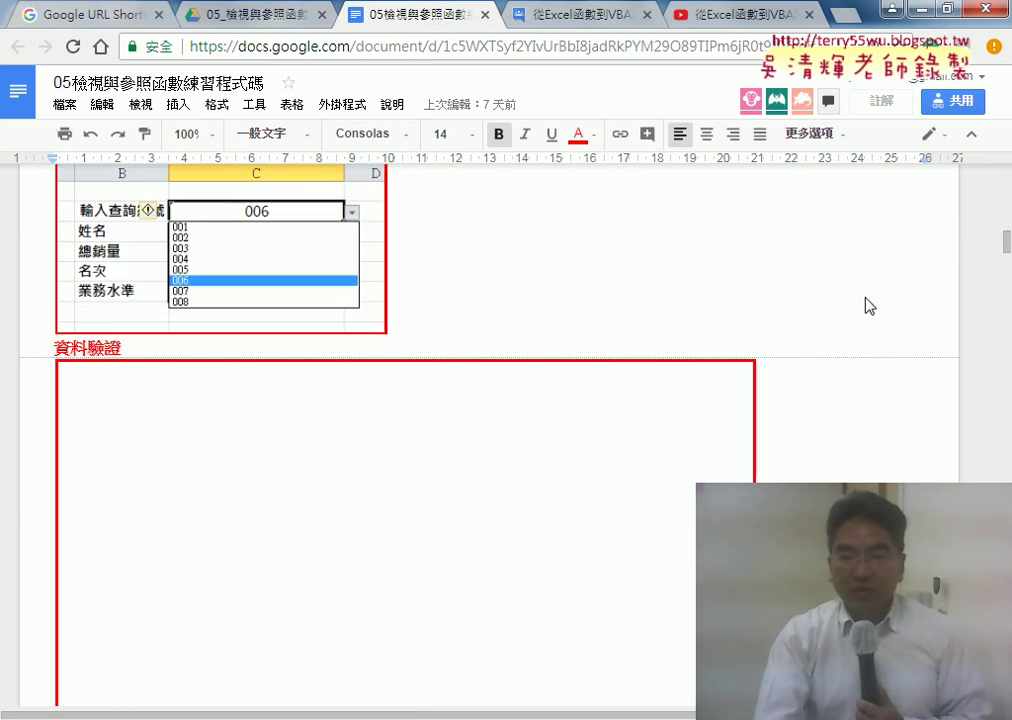
scroll(867, 296, "down", 2)
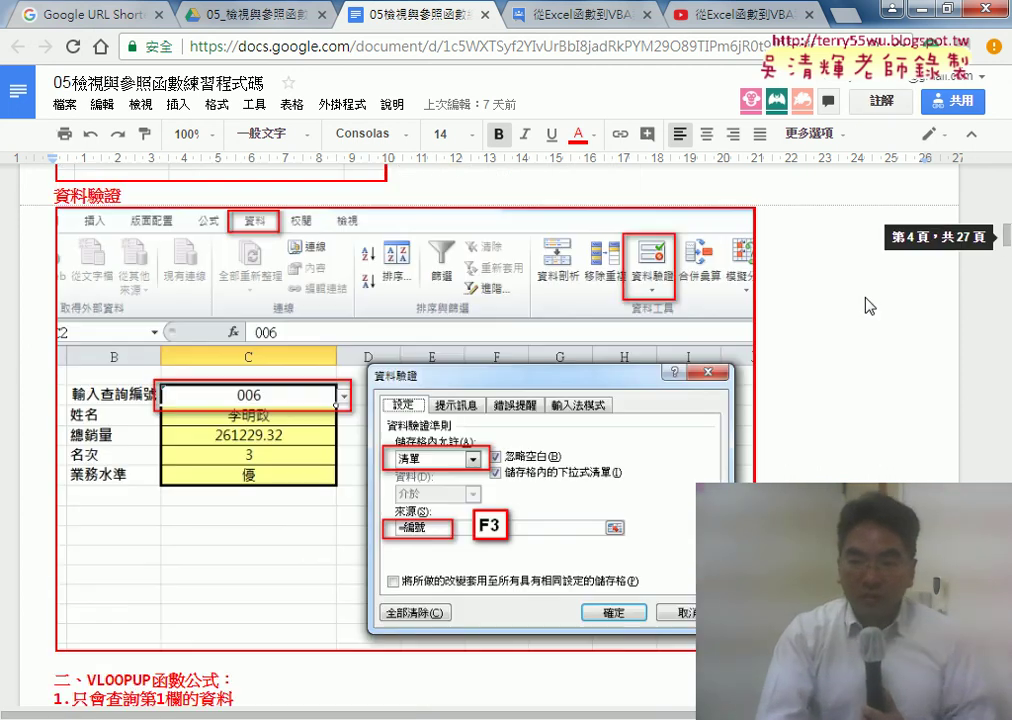
left_click(1006, 268)
mouse_move(1006, 268)
left_mouse_down()
mouse_move(1006, 535)
mouse_move(1006, 420)
mouse_move(1008, 500)
left_mouse_up()
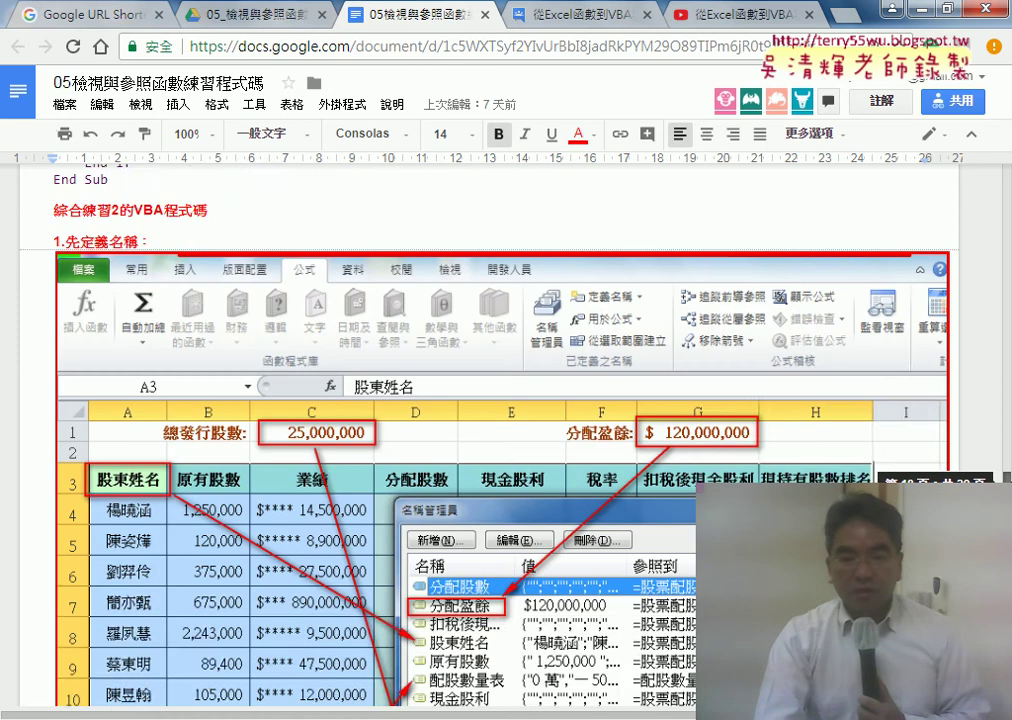
scroll(594, 343, "up", 2)
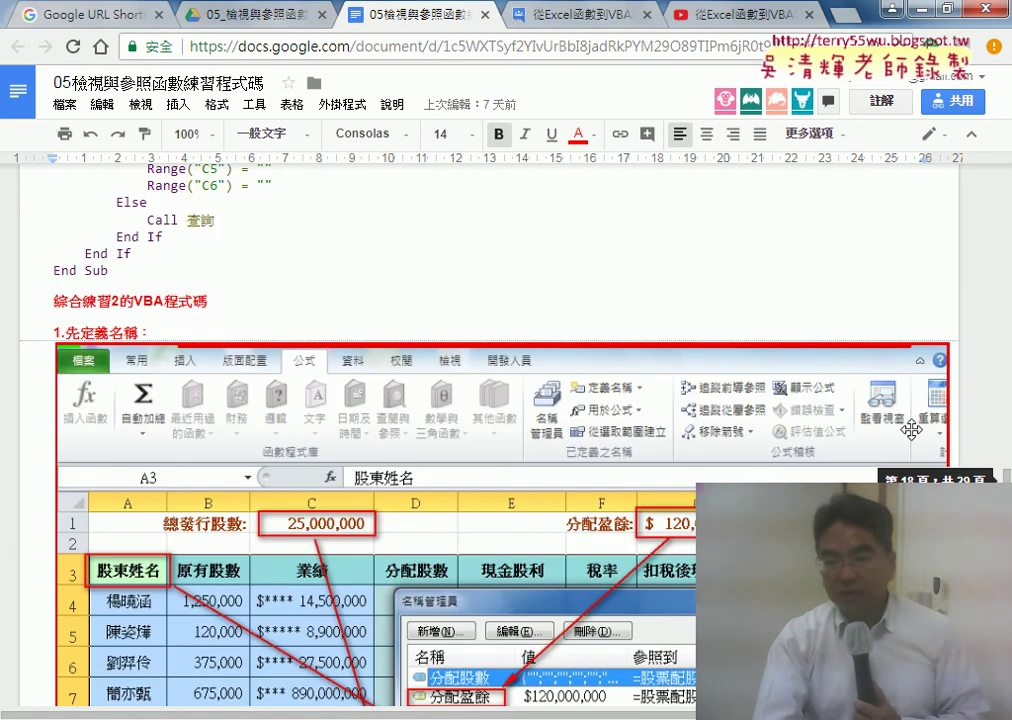
scroll(594, 343, "down", 2)
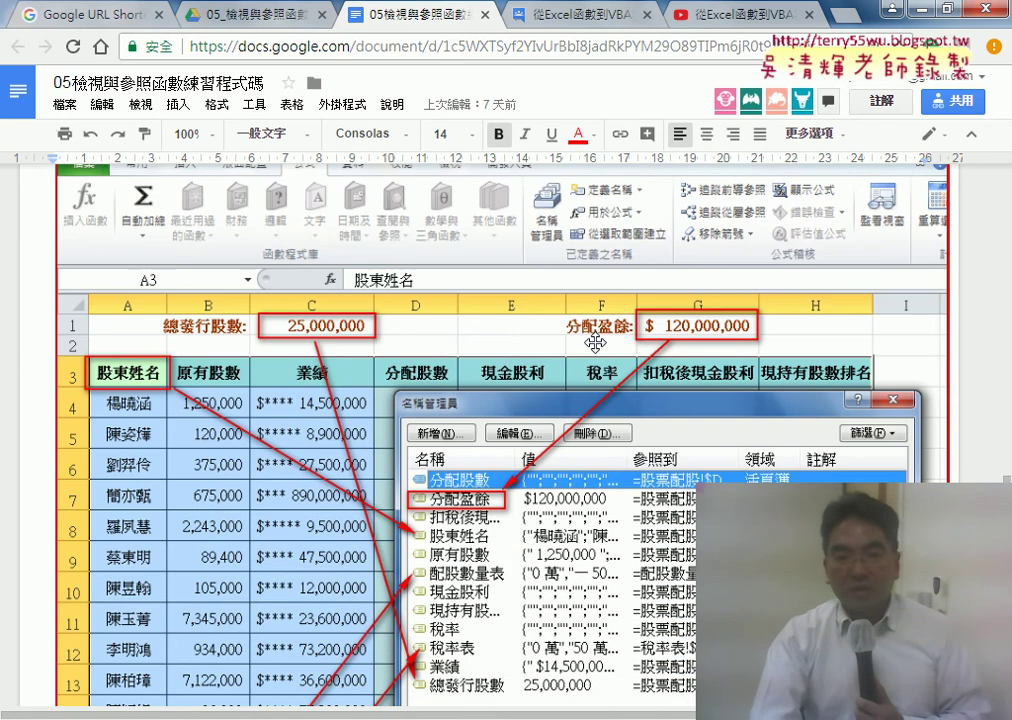
scroll(594, 343, "up", 1)
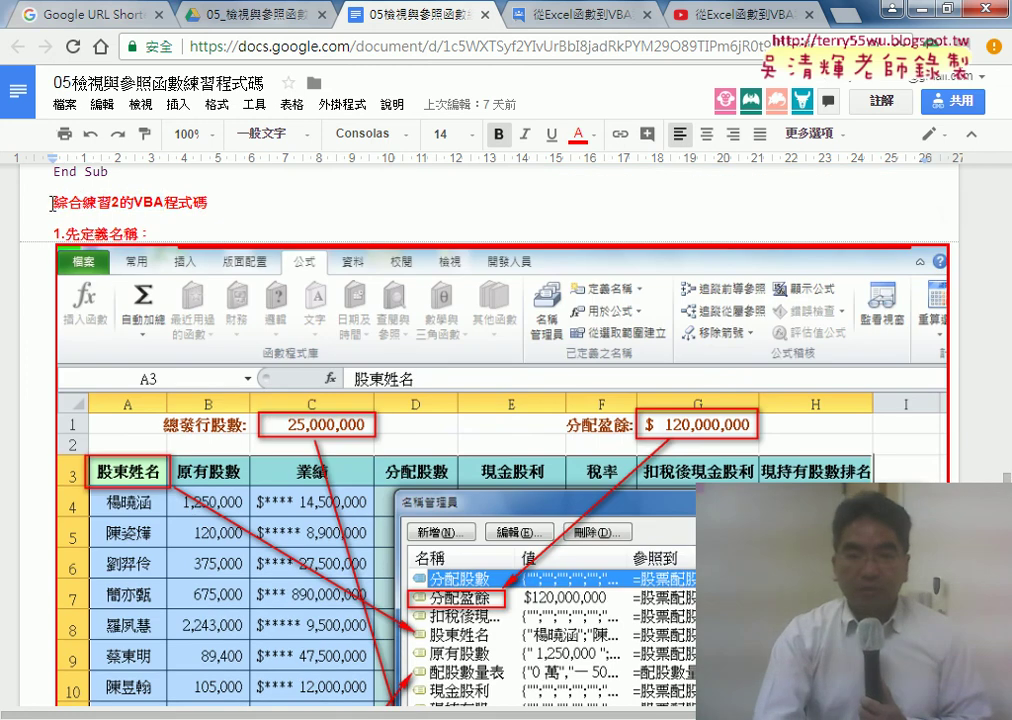
left_click_drag(53, 202, 230, 203)
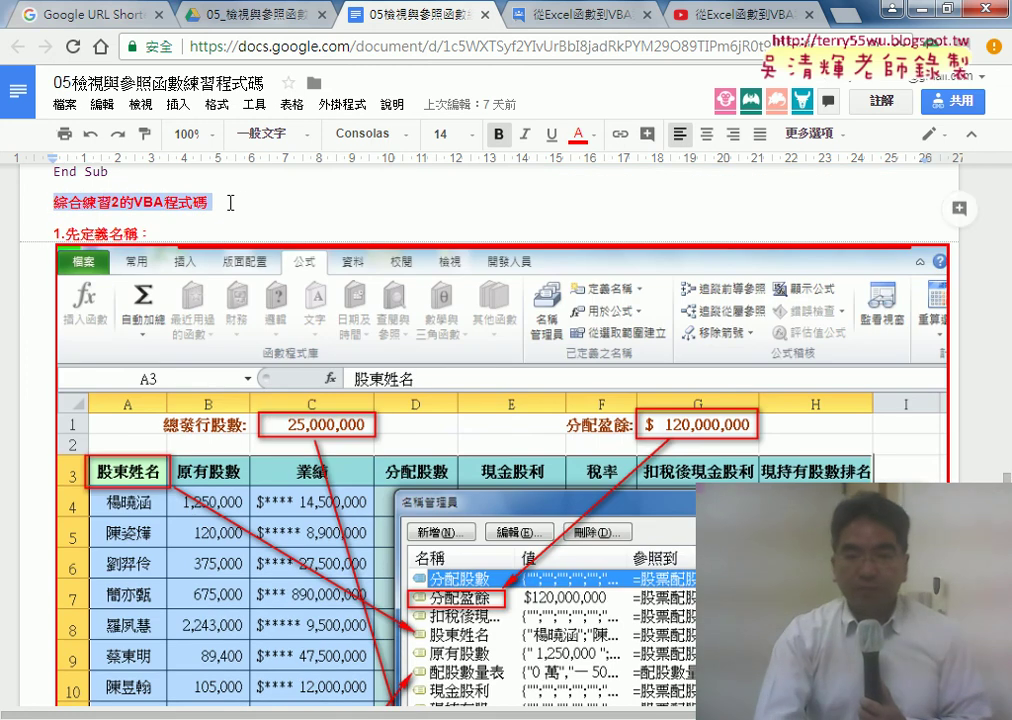
left_click(463, 133)
left_click(460, 314)
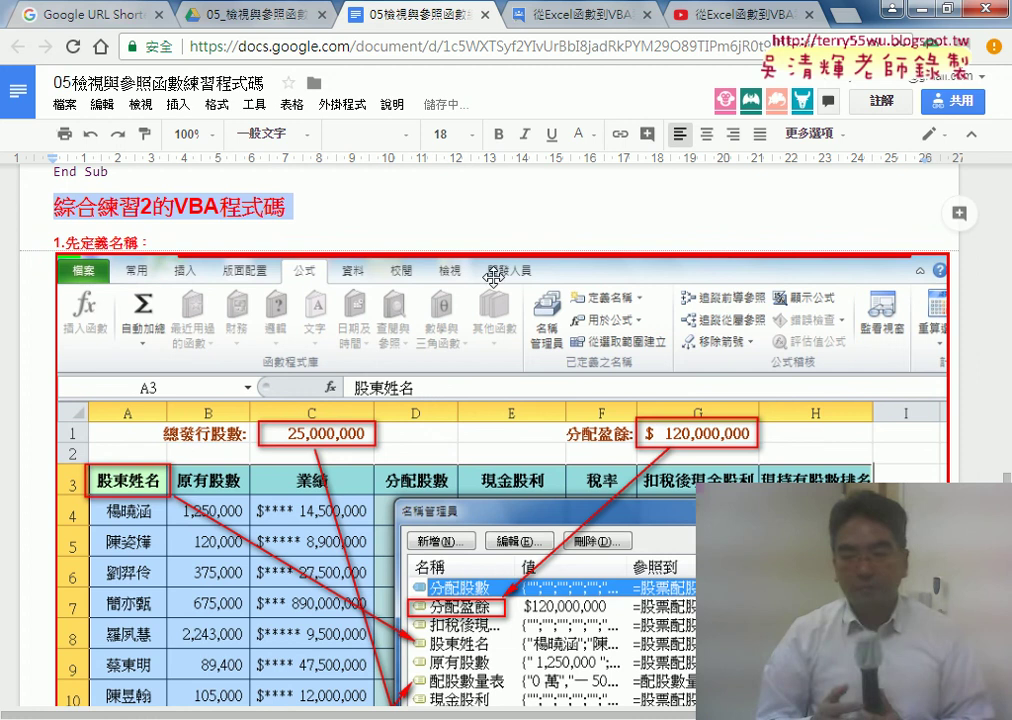
left_click(382, 212)
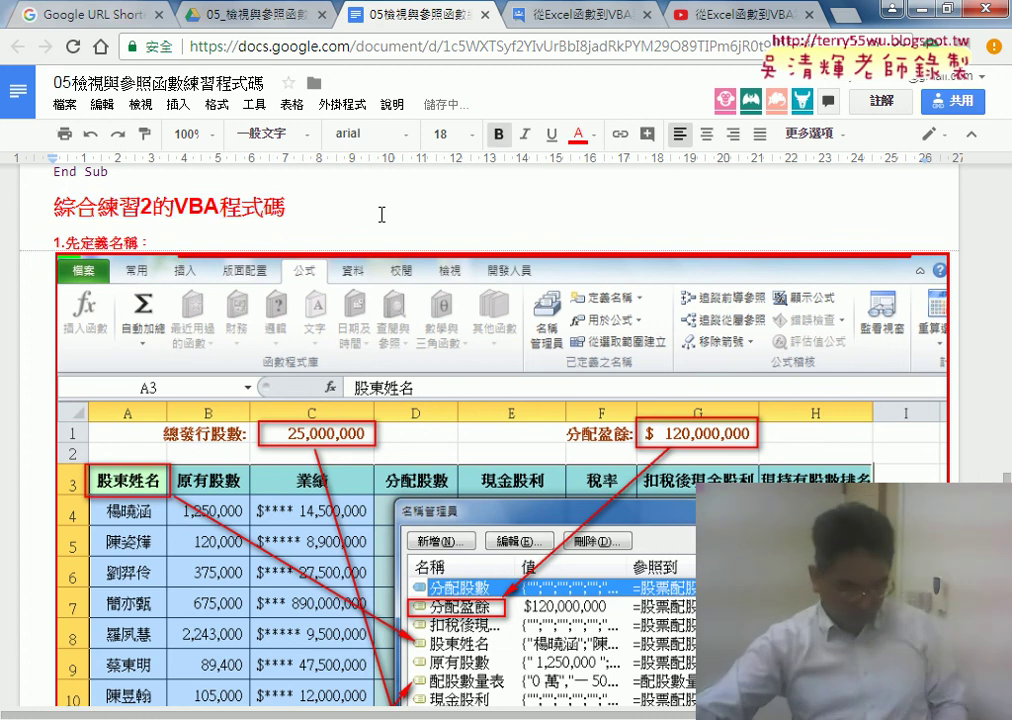